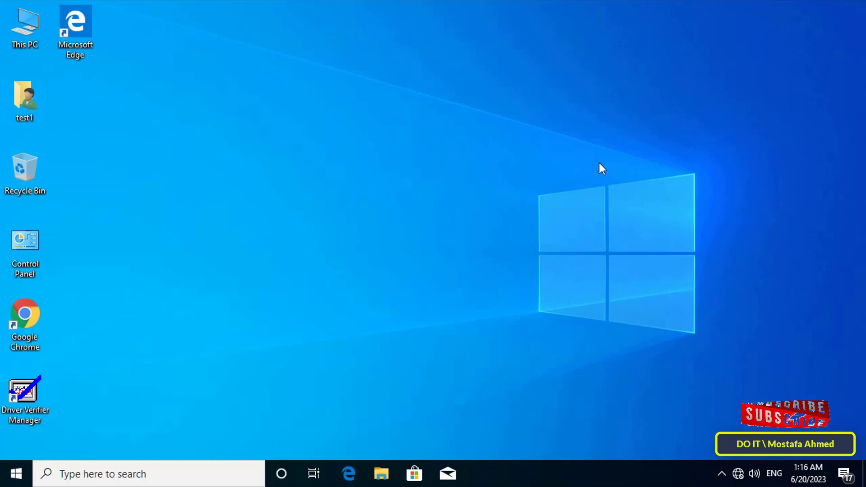
{"action": "double_click", "coordinate": [34, 31]}
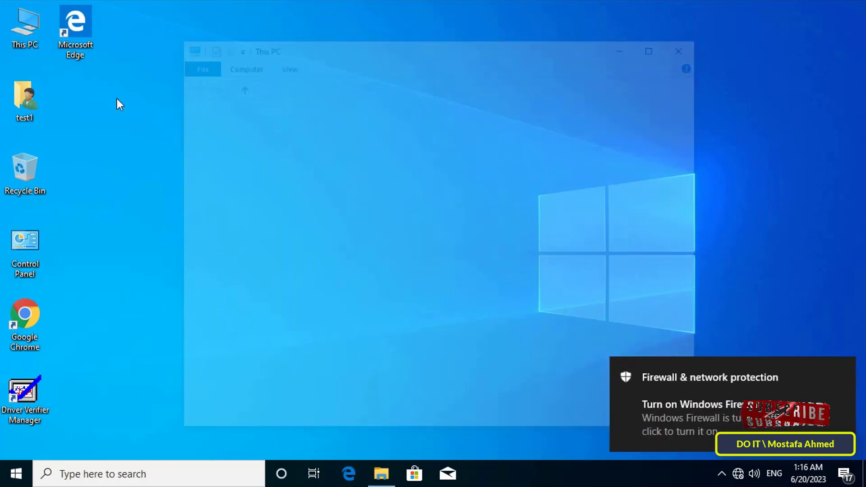
{"action": "left_click", "coordinate": [841, 369]}
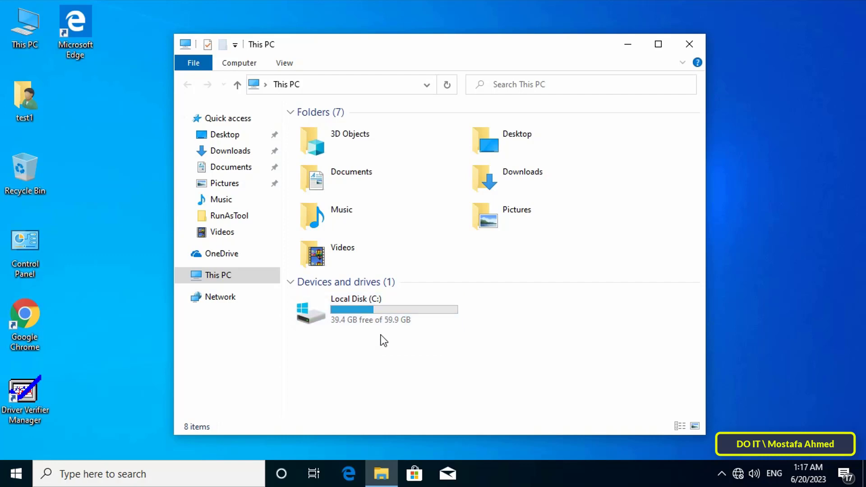
{"action": "left_click", "coordinate": [24, 469]}
{"action": "mouse_move", "coordinate": [17, 319]}
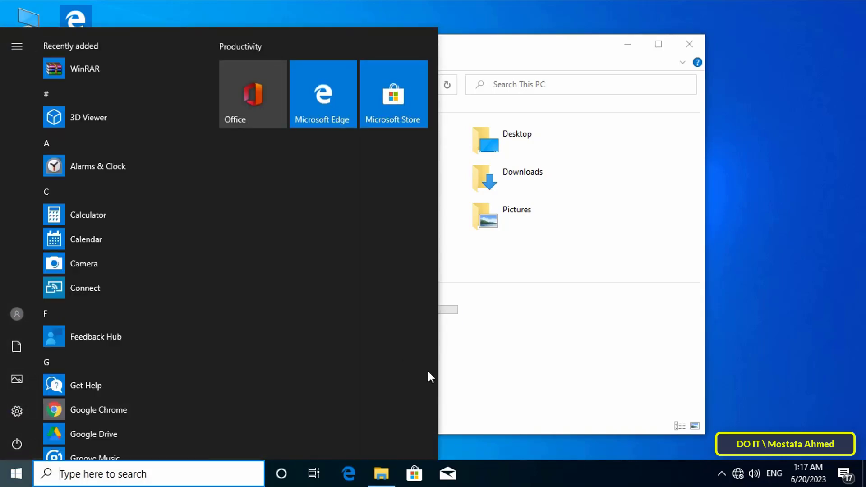
{"action": "left_click", "coordinate": [510, 389]}
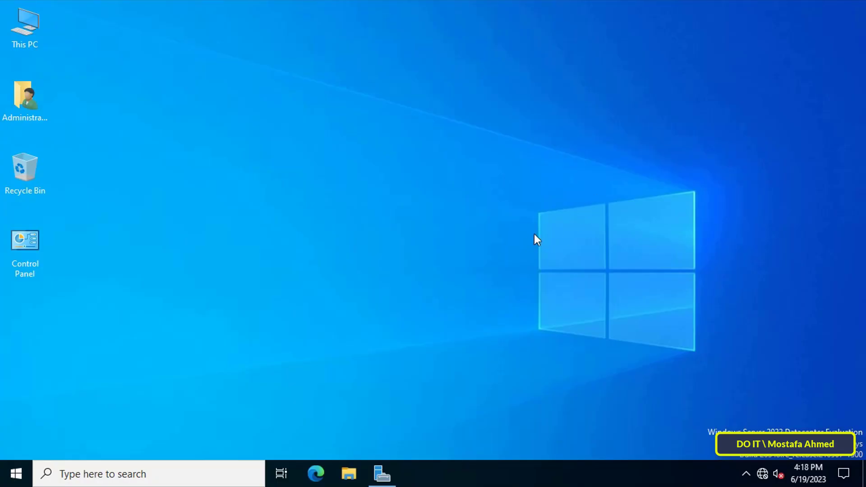
Make a new folder 'HD FOR TEST1' on drive E: and bring up its Properties
{"action": "double_click", "coordinate": [20, 20]}
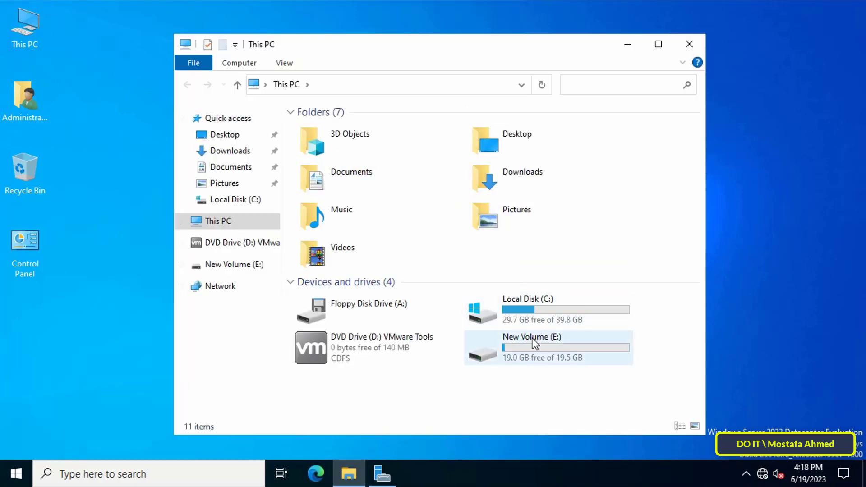
{"action": "double_click", "coordinate": [586, 345]}
{"action": "right_click", "coordinate": [391, 227]}
{"action": "mouse_move", "coordinate": [424, 373]}
{"action": "left_click", "coordinate": [570, 375]}
{"action": "type", "text": "HD"}
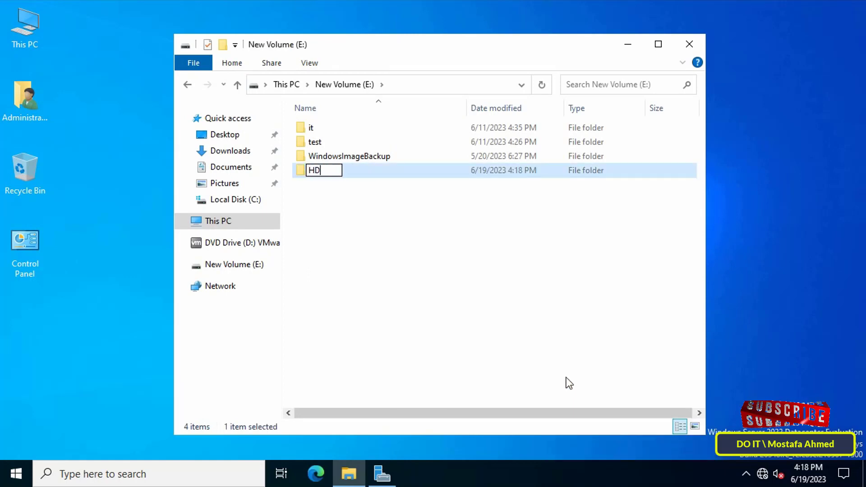
{"action": "type", "text": " FOR TEST1"}
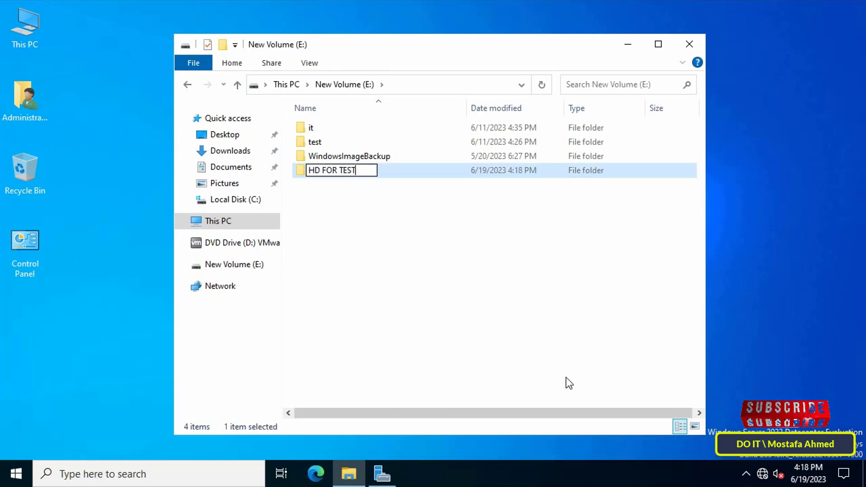
{"action": "key", "text": "Return"}
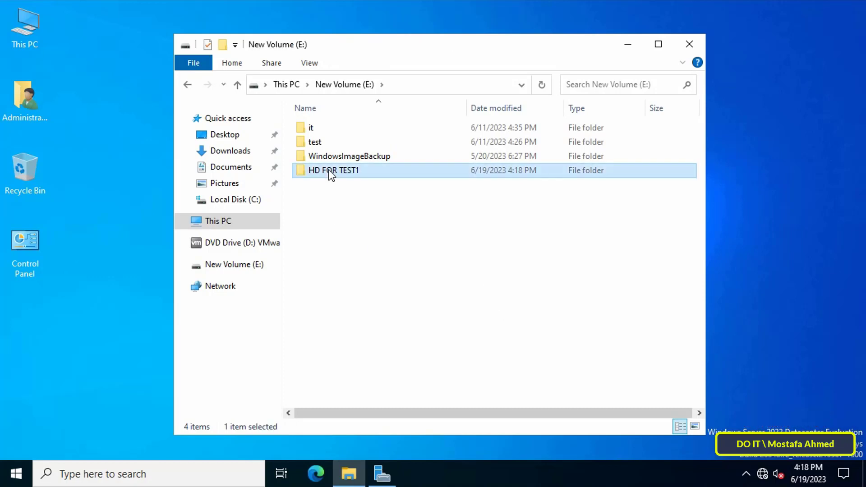
{"action": "right_click", "coordinate": [328, 170]}
{"action": "left_click", "coordinate": [397, 412]}
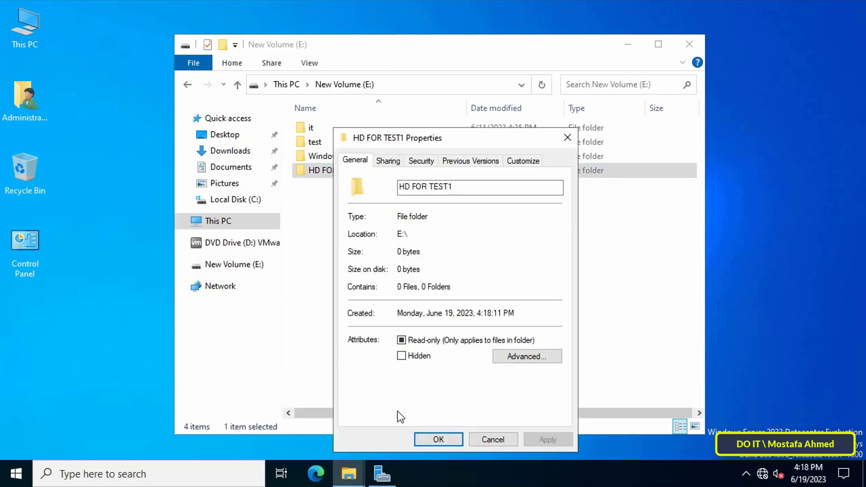
Turn on sharing for the HD FOR TEST1 folder in Advanced Sharing
{"action": "left_click", "coordinate": [388, 161]}
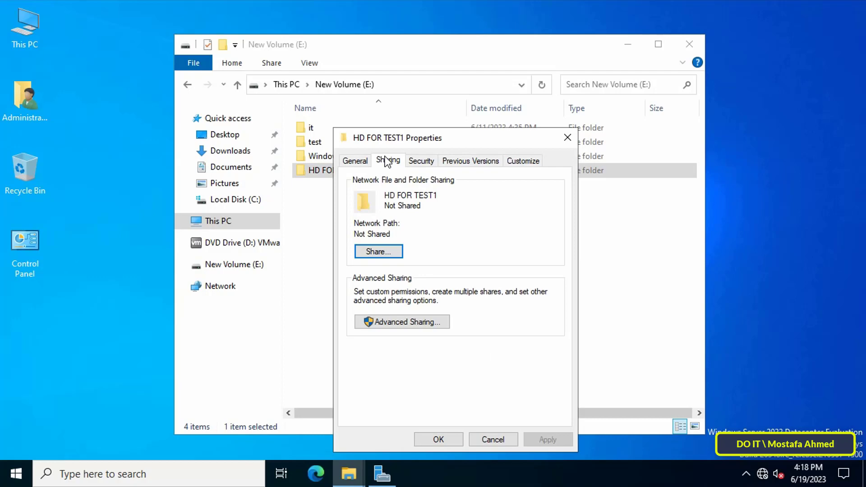
{"action": "left_click", "coordinate": [407, 321]}
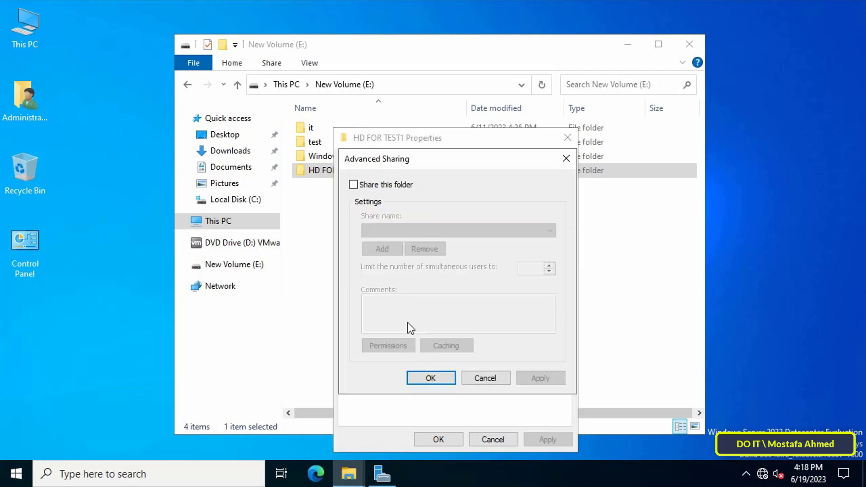
{"action": "left_click", "coordinate": [378, 187]}
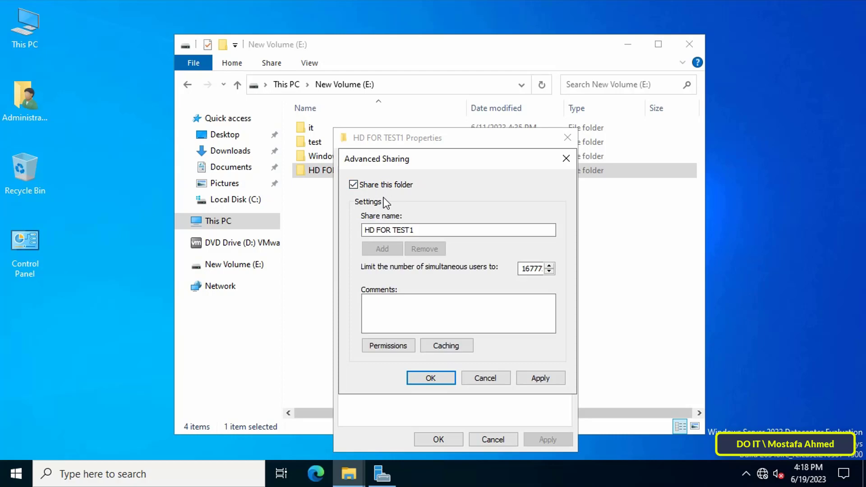
{"action": "left_click", "coordinate": [539, 380]}
In the share permissions, remove Everyone and add test1 and Domain Admins
{"action": "left_click", "coordinate": [396, 346]}
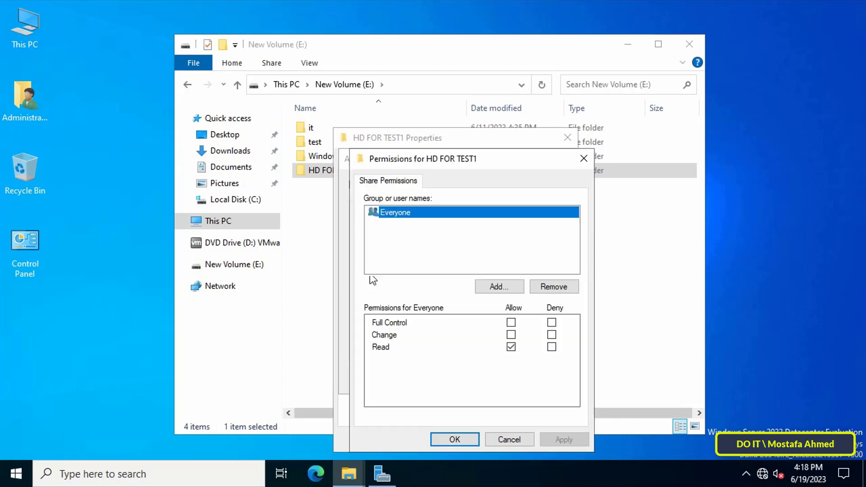
{"action": "left_click", "coordinate": [543, 291]}
{"action": "left_click", "coordinate": [501, 288]}
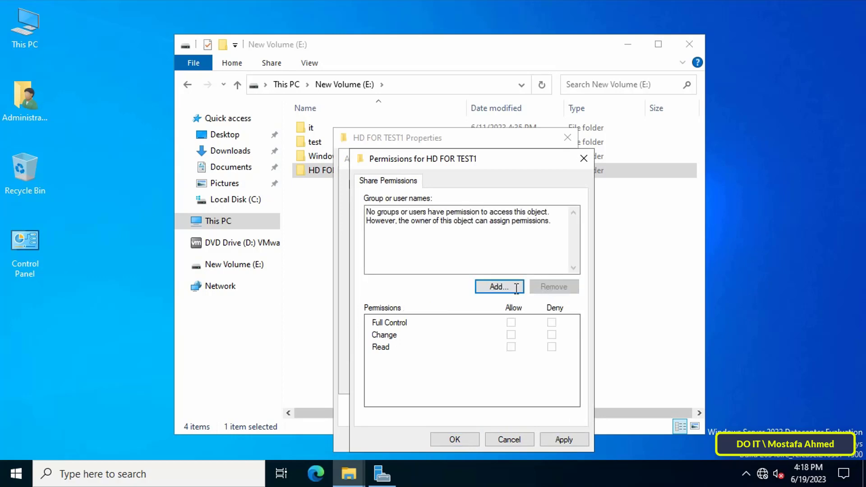
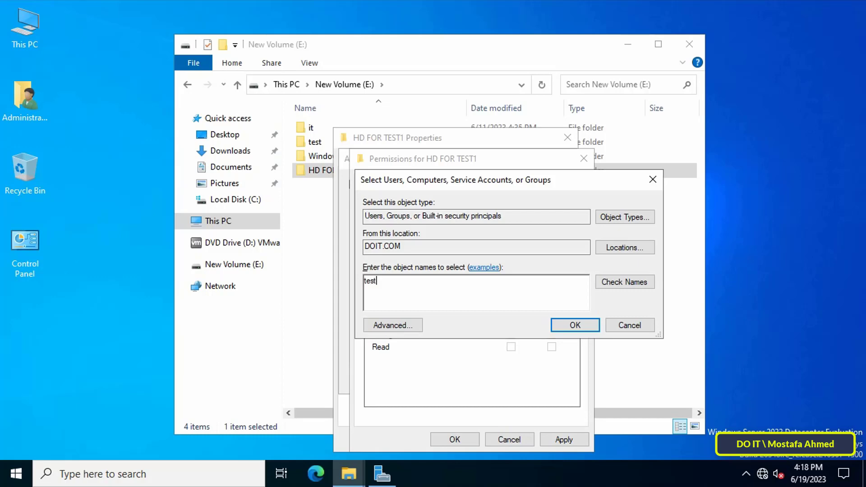
{"action": "left_click", "coordinate": [615, 288]}
{"action": "type", "text": "dom"}
{"action": "left_click", "coordinate": [632, 281]}
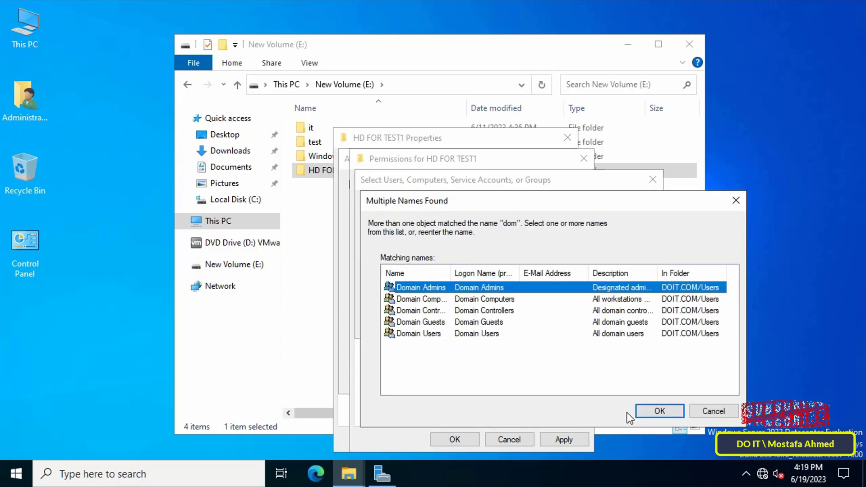
{"action": "left_click", "coordinate": [658, 410]}
{"action": "left_click", "coordinate": [563, 325]}
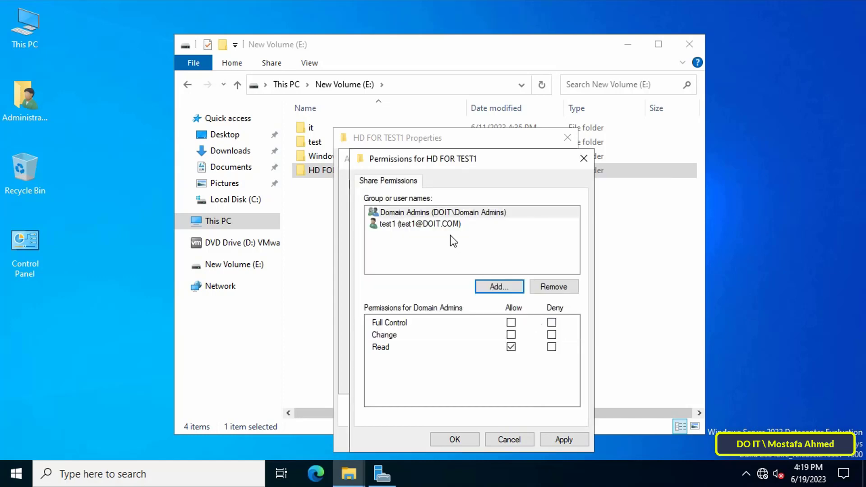
Grant Domain Admins and test1 Full Control, then close all sharing dialogs
{"action": "left_click", "coordinate": [511, 322]}
{"action": "left_click", "coordinate": [559, 437]}
{"action": "key", "text": "Up"}
{"action": "left_click", "coordinate": [511, 322]}
{"action": "left_click", "coordinate": [556, 439]}
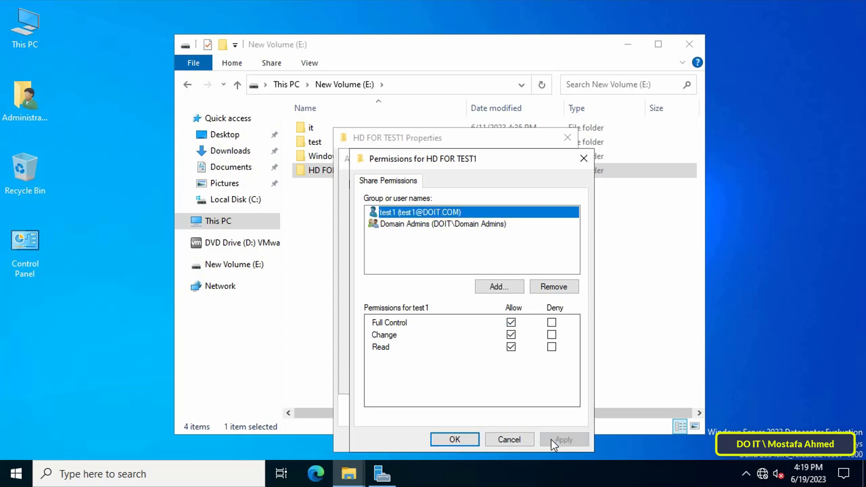
{"action": "left_click", "coordinate": [472, 439]}
{"action": "left_click", "coordinate": [540, 380]}
{"action": "left_click", "coordinate": [450, 380]}
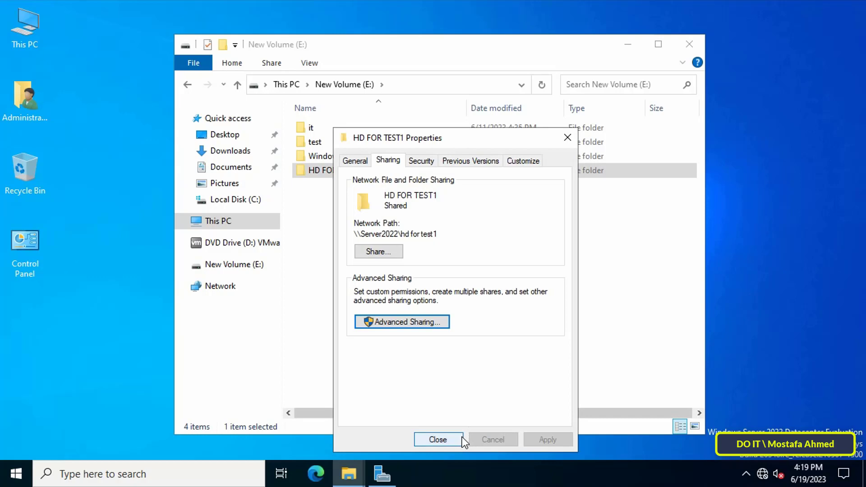
{"action": "left_click", "coordinate": [456, 439]}
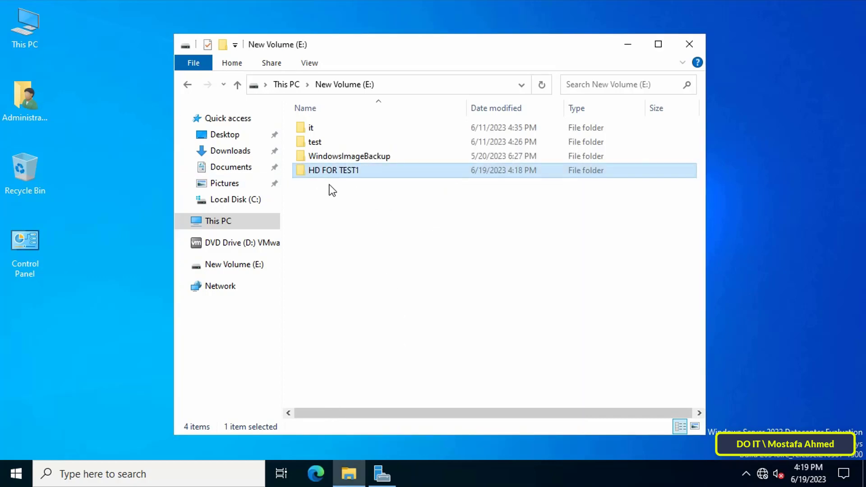
Launch Computer Management via Control Panel's Administrative Tools, maximize it and widen the tree pane
{"action": "double_click", "coordinate": [30, 248]}
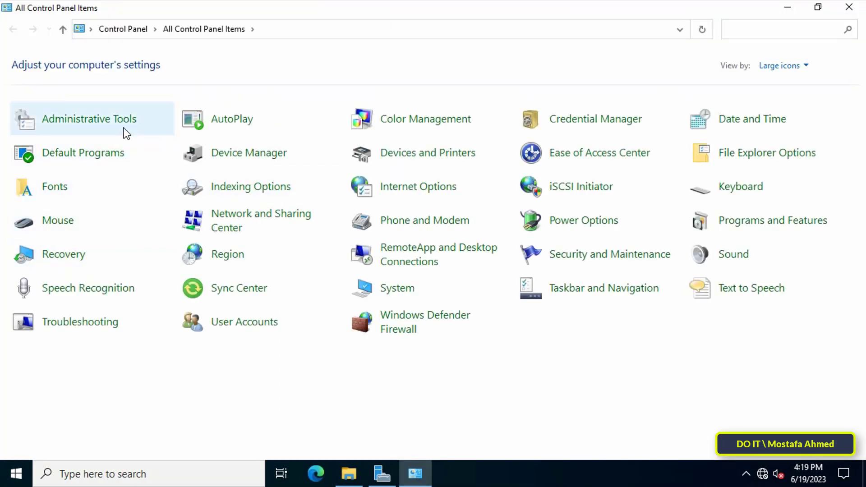
{"action": "left_click", "coordinate": [108, 118]}
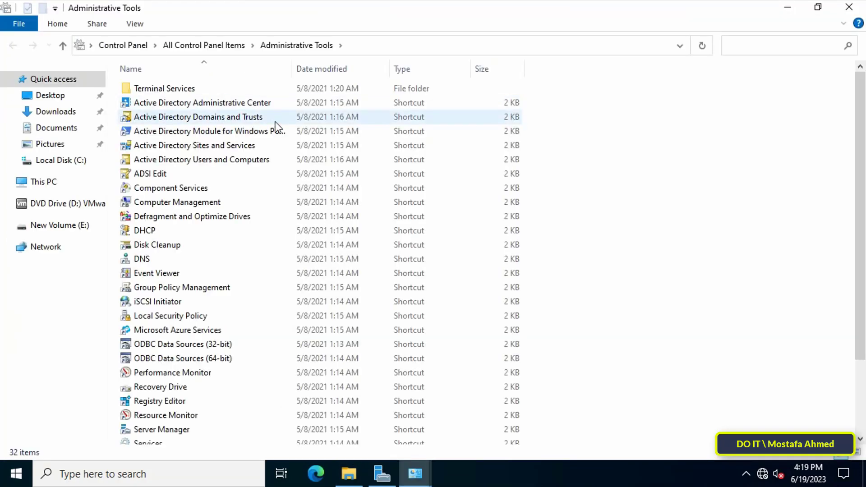
{"action": "left_click", "coordinate": [207, 202]}
{"action": "double_click", "coordinate": [199, 204]}
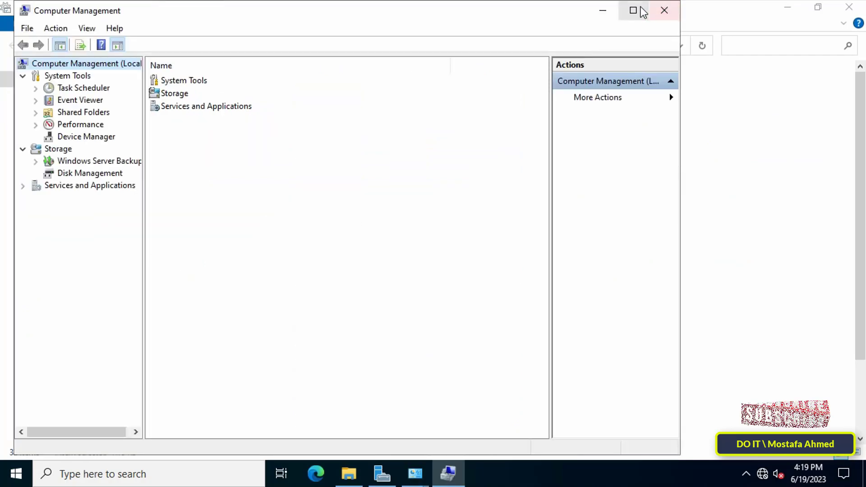
{"action": "left_click", "coordinate": [633, 10]}
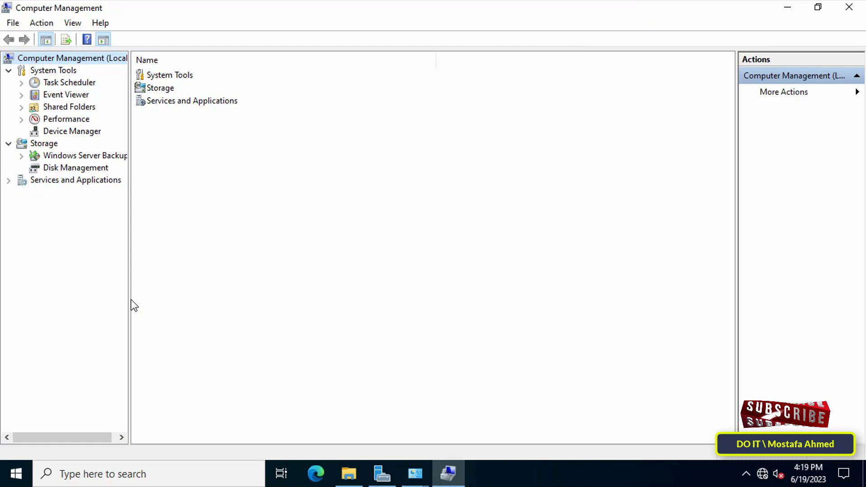
{"action": "left_click_drag", "start_coordinate": [129, 297], "coordinate": [171, 299]}
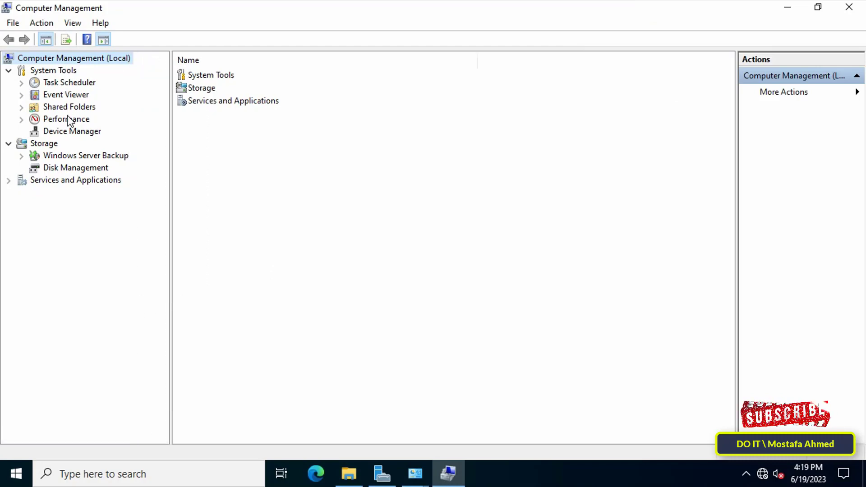
Start Create VHD from Disk Management, saving the file as E:\HD FOR TEST1\HD TEST1.vhd
{"action": "left_click", "coordinate": [72, 168]}
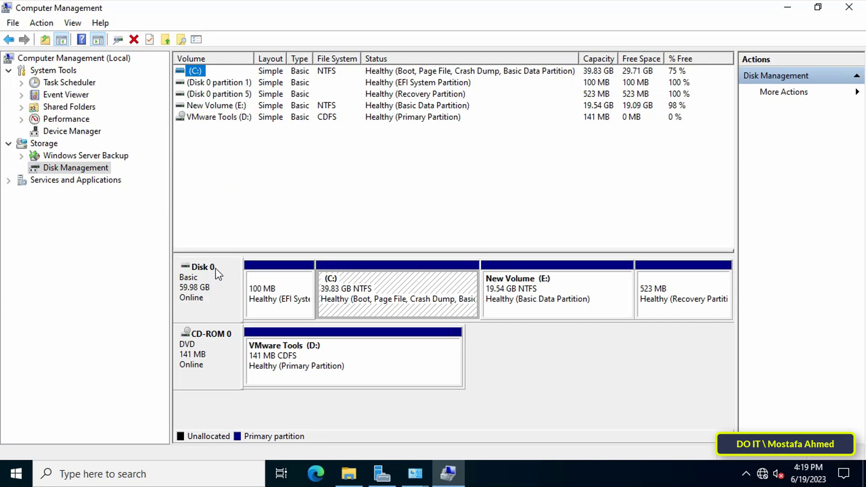
{"action": "right_click", "coordinate": [72, 165]}
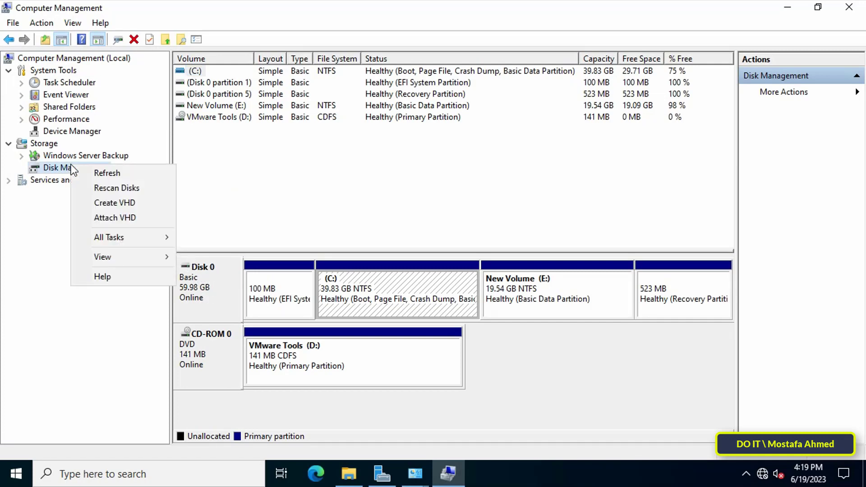
{"action": "left_click", "coordinate": [159, 204]}
{"action": "left_click", "coordinate": [525, 138]}
{"action": "left_click", "coordinate": [339, 262]}
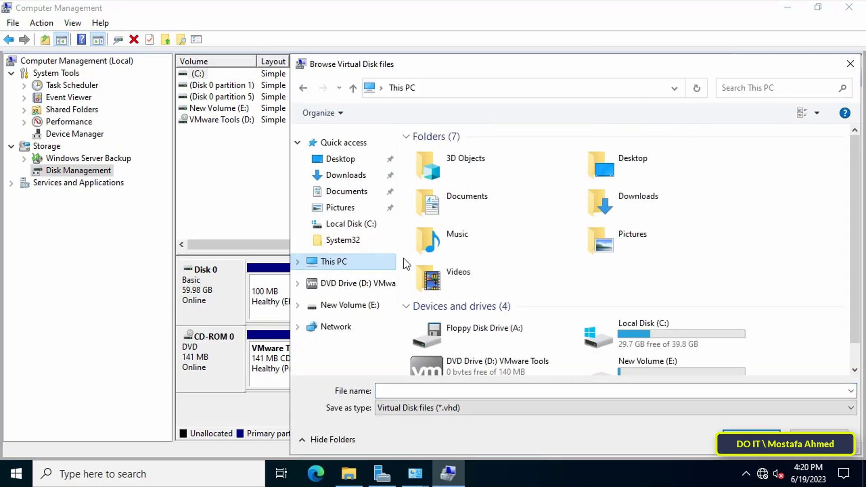
{"action": "scroll", "coordinate": [631, 343], "scroll_direction": "down", "scroll_amount": 1}
{"action": "double_click", "coordinate": [637, 353]}
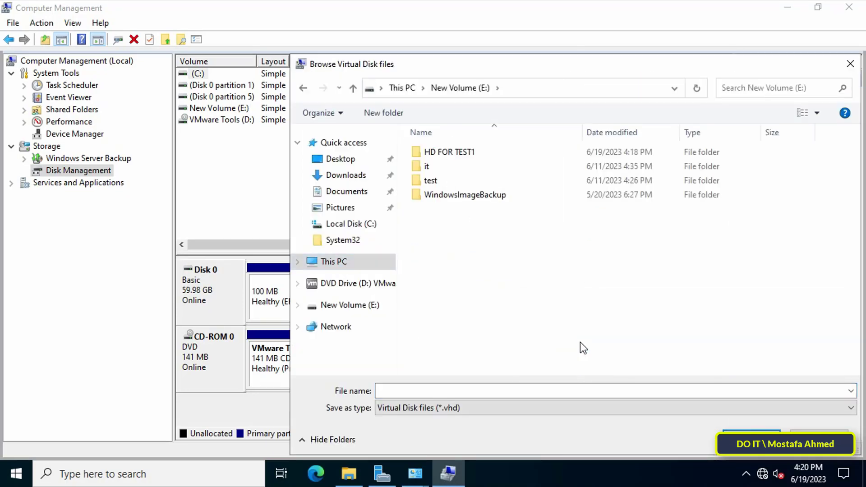
{"action": "left_click", "coordinate": [445, 157]}
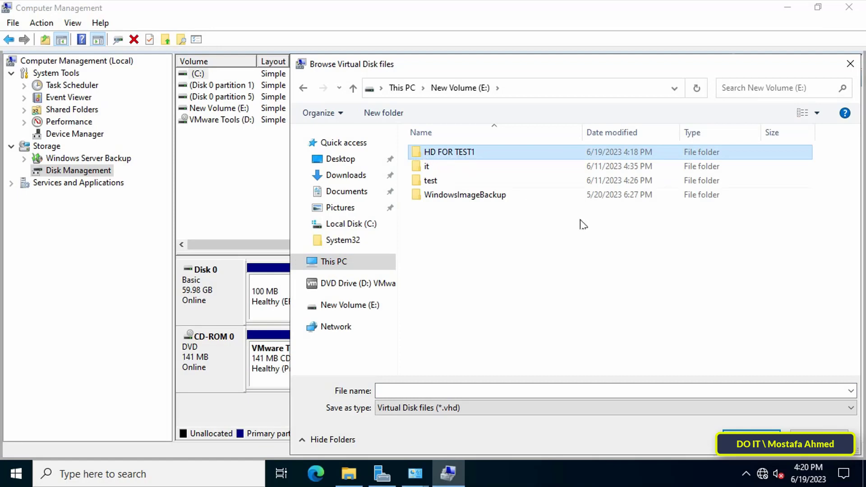
{"action": "left_click", "coordinate": [492, 387]}
{"action": "type", "text": "HD TEST1"}
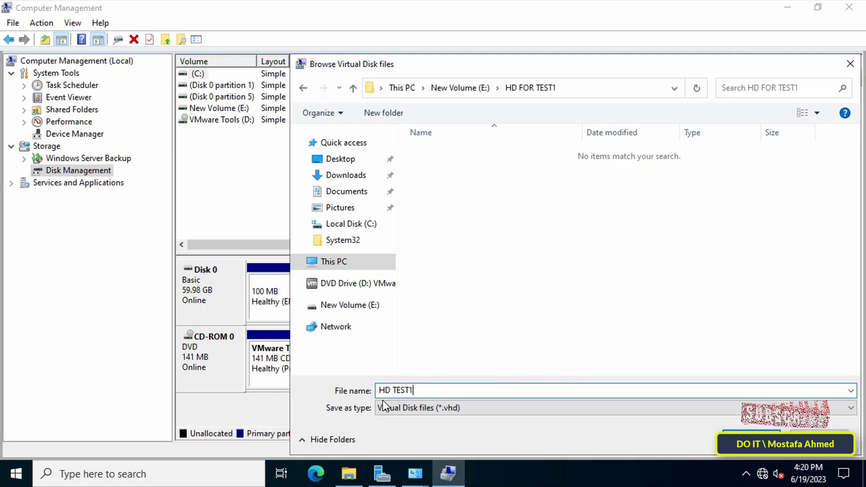
{"action": "left_click", "coordinate": [751, 434]}
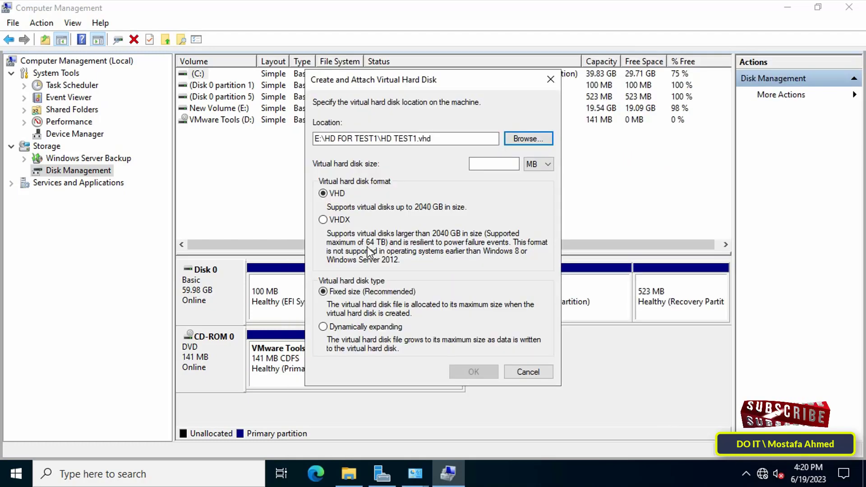
Set the virtual disk size to 15 GB
{"action": "left_click", "coordinate": [488, 165]}
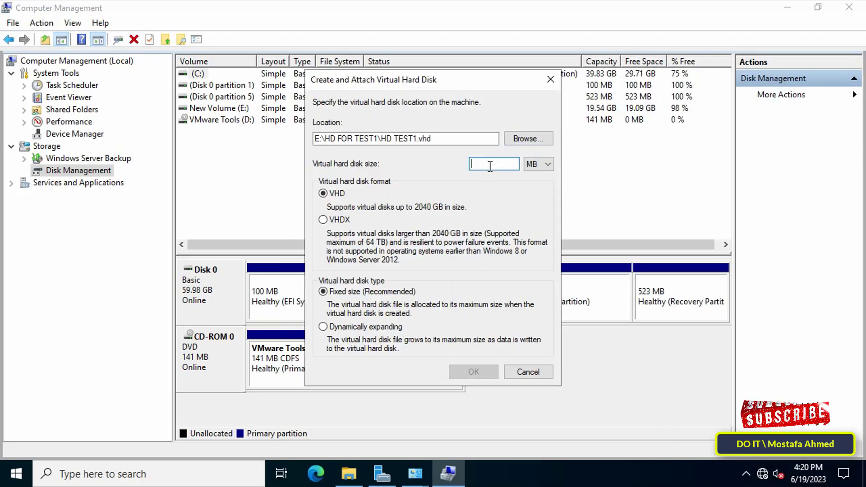
{"action": "type", "text": "150"}
{"action": "left_click", "coordinate": [541, 164]}
{"action": "left_click", "coordinate": [534, 179]}
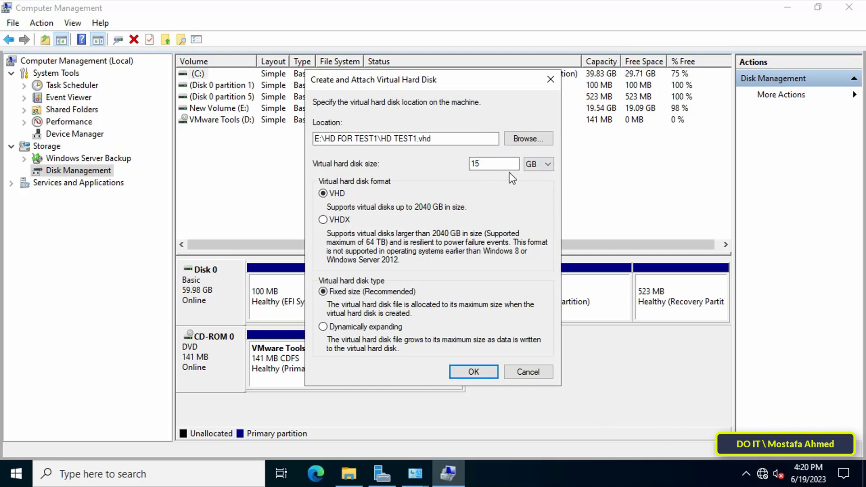
Create and attach the 15 GB VHD, then initialize Disk 1 as GPT
{"action": "left_click", "coordinate": [479, 372]}
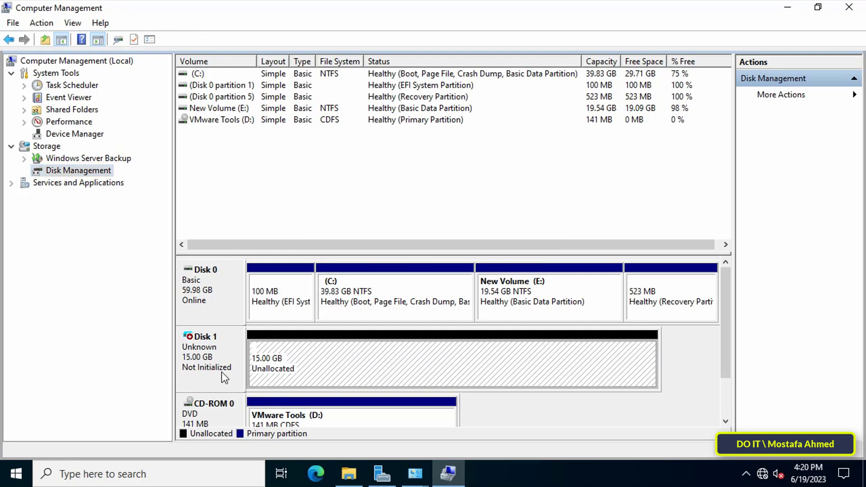
{"action": "right_click", "coordinate": [224, 355]}
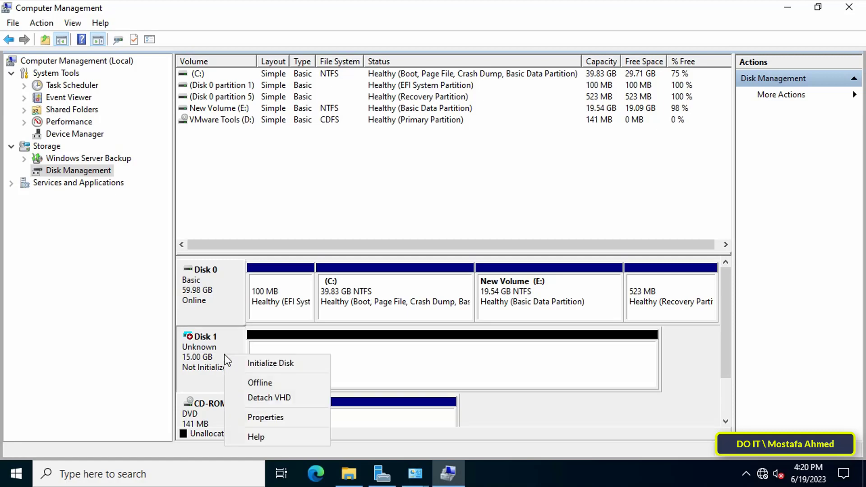
{"action": "left_click", "coordinate": [320, 362]}
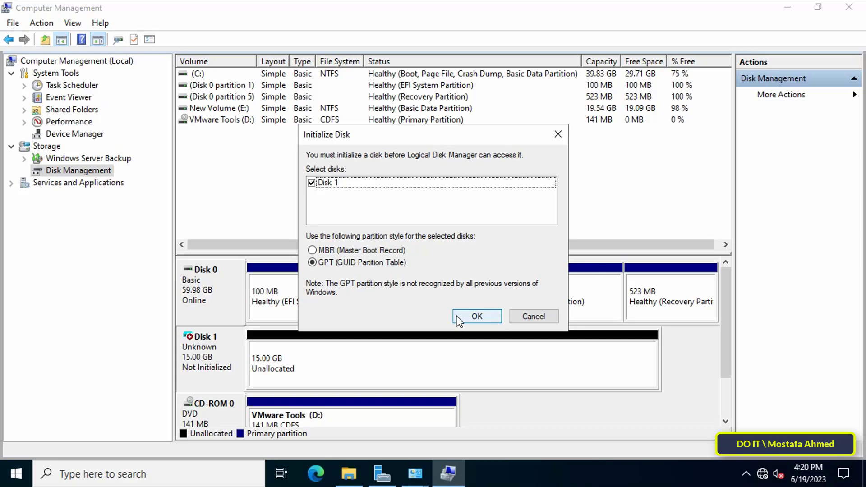
{"action": "left_click", "coordinate": [459, 317]}
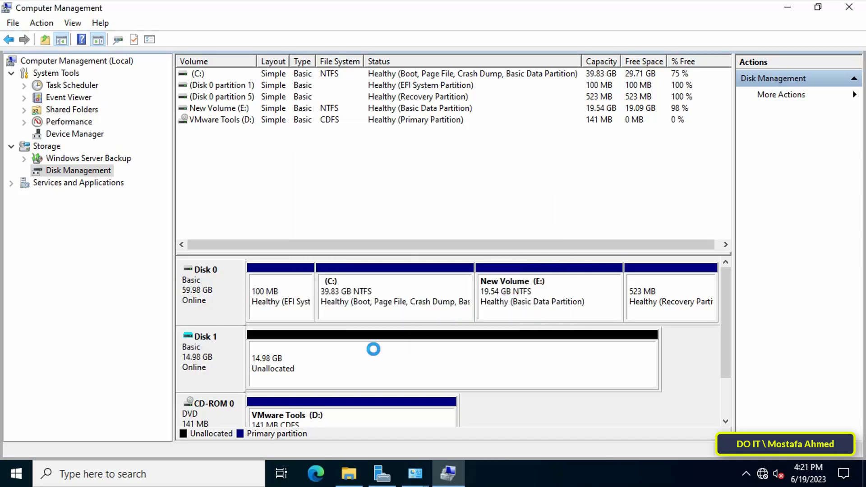
Create a 9009 MB NTFS simple volume with drive letter F: on Disk 1
{"action": "right_click", "coordinate": [338, 365]}
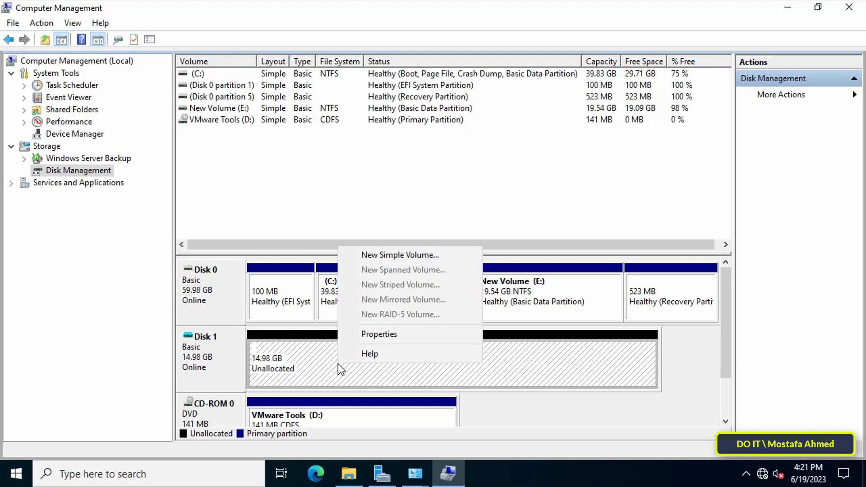
{"action": "left_click", "coordinate": [394, 256]}
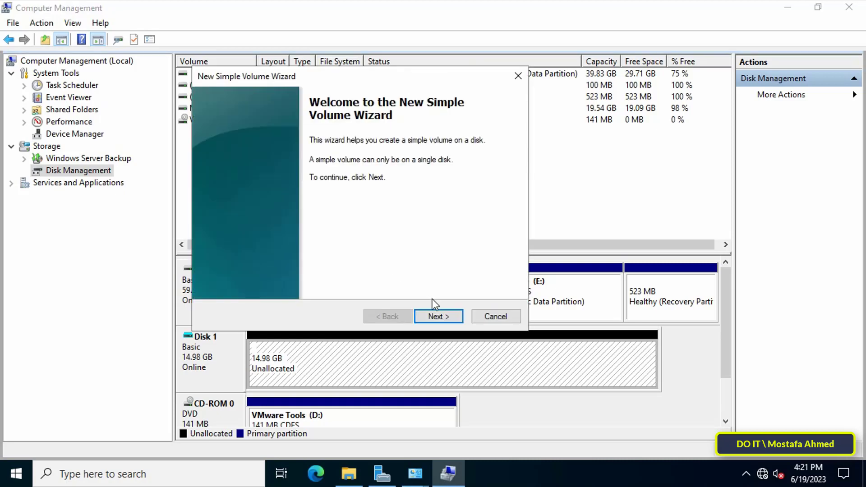
{"action": "left_click", "coordinate": [437, 315]}
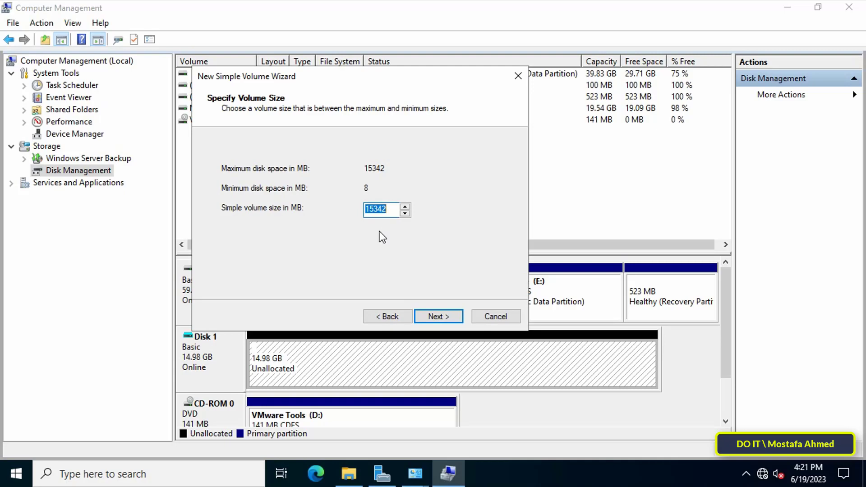
{"action": "type", "text": "9009"}
{"action": "left_click", "coordinate": [435, 317]}
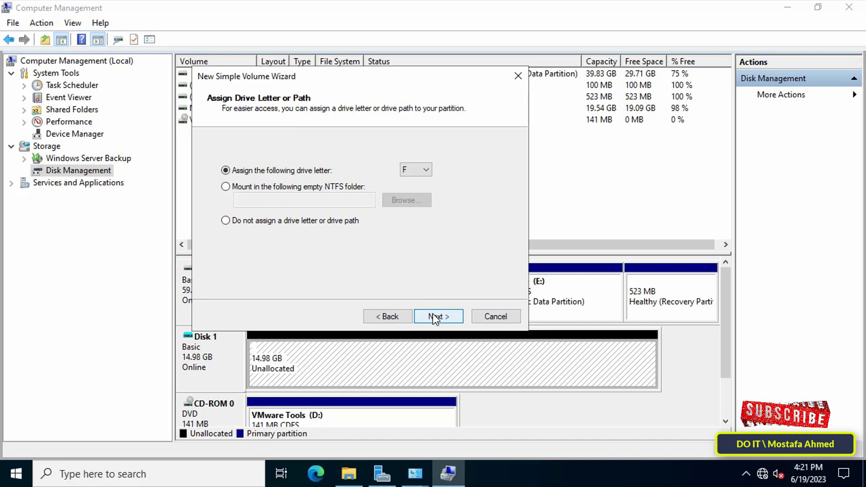
{"action": "left_click", "coordinate": [433, 315]}
{"action": "left_click", "coordinate": [432, 314]}
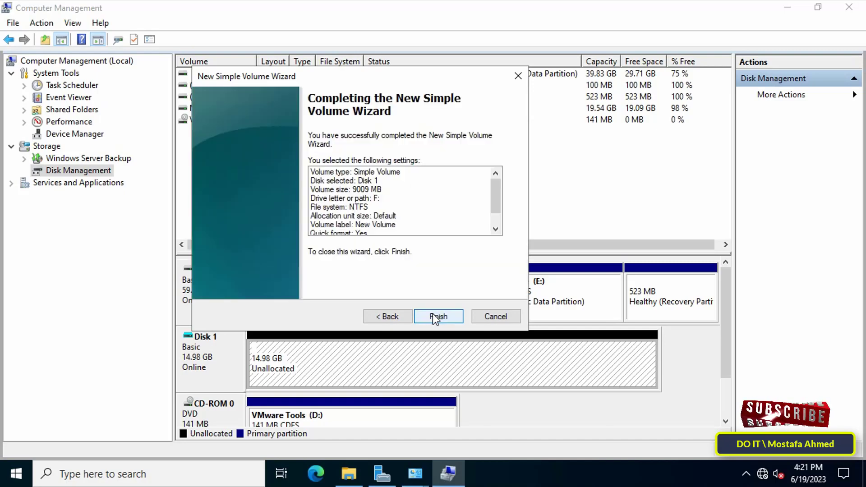
{"action": "left_click", "coordinate": [432, 313]}
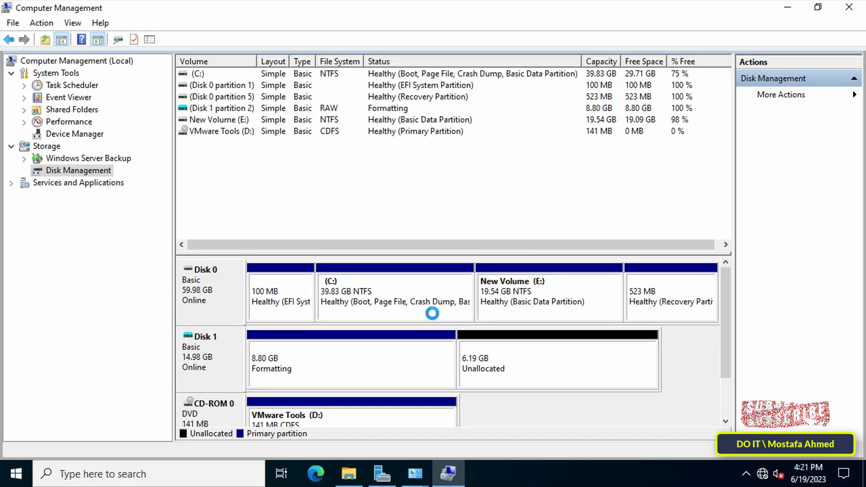
Create volume G: from the remaining 6.19 GB unallocated space with default settings
{"action": "left_click", "coordinate": [489, 371]}
{"action": "right_click", "coordinate": [498, 366]}
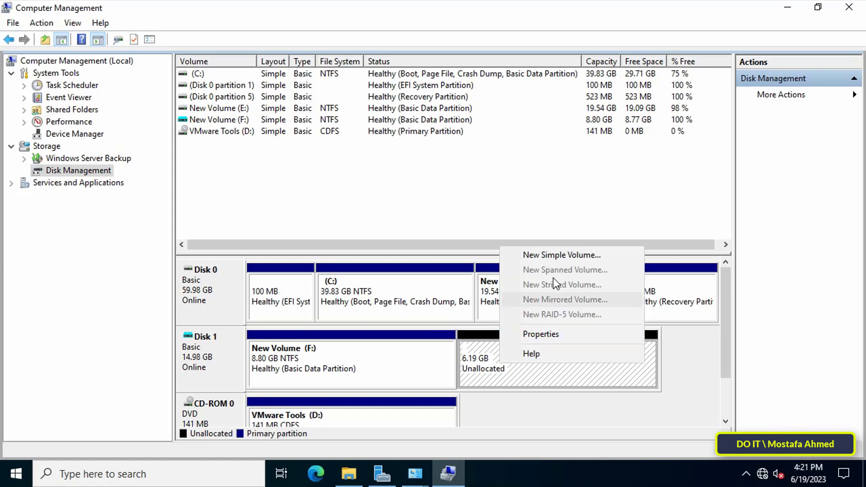
{"action": "left_click", "coordinate": [552, 254]}
{"action": "left_click", "coordinate": [451, 321]}
{"action": "left_click", "coordinate": [449, 321]}
{"action": "left_click", "coordinate": [447, 321]}
{"action": "left_click", "coordinate": [448, 321]}
{"action": "left_click", "coordinate": [447, 320]}
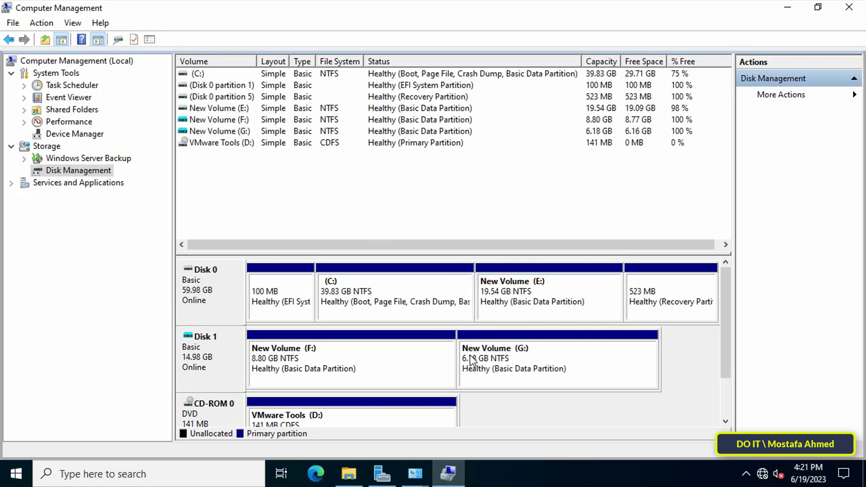
Detach HD TEST1.vhd (Disk 1) in Disk Management, removing F: and G:
{"action": "right_click", "coordinate": [218, 367]}
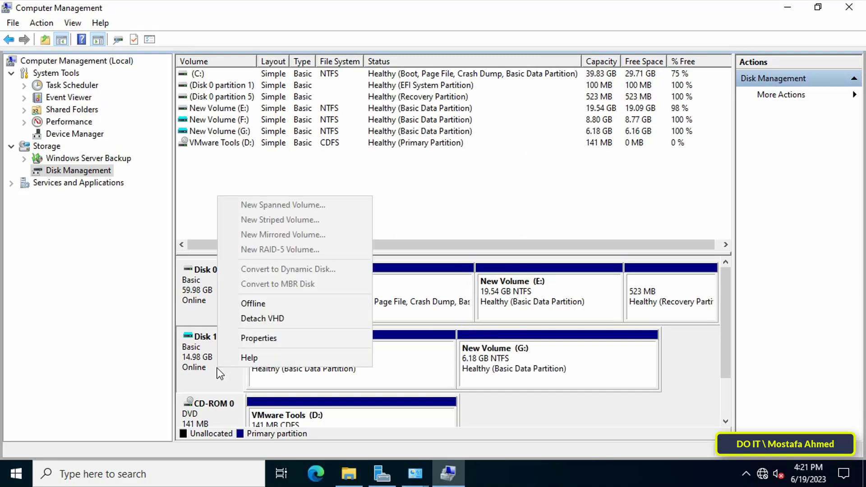
{"action": "left_click", "coordinate": [320, 317]}
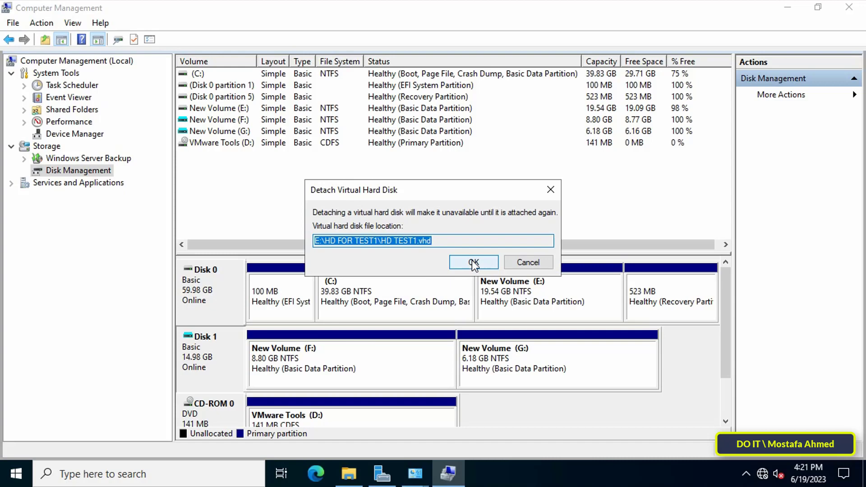
{"action": "left_click", "coordinate": [474, 264]}
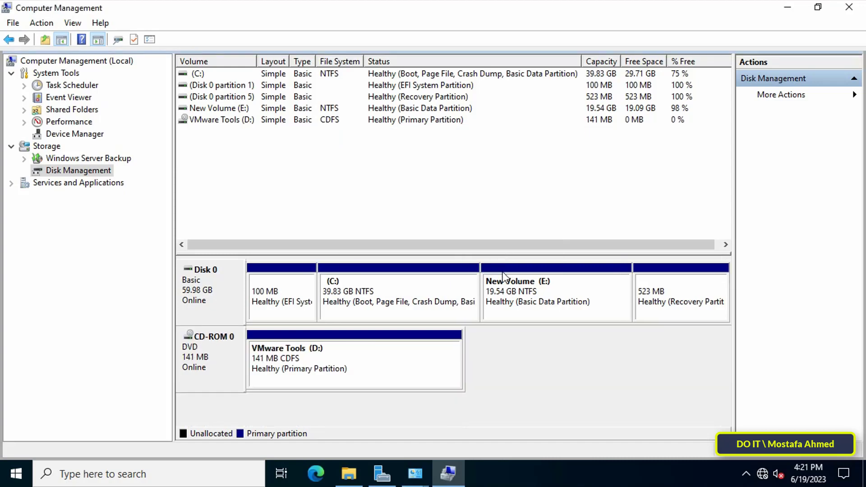
Close Computer Management and Administrative Tools, then open HD TEST1.vhd's Properties in HD FOR TEST1
{"action": "left_click", "coordinate": [850, 8]}
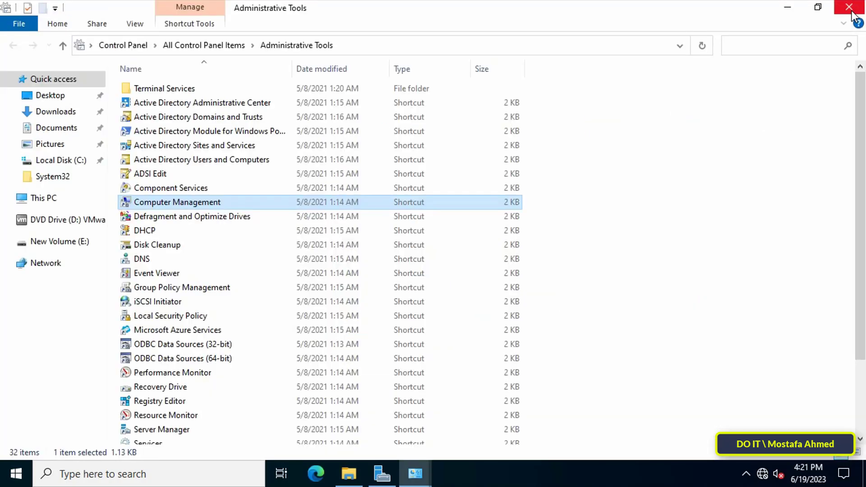
{"action": "left_click", "coordinate": [843, 14]}
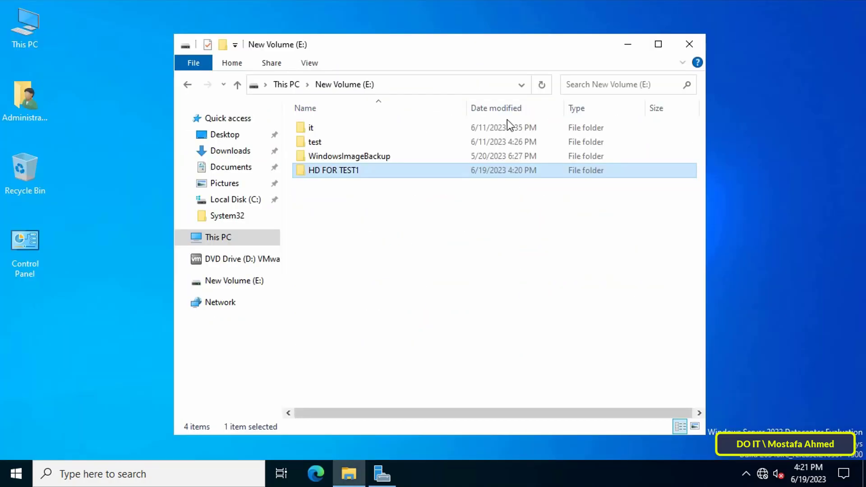
{"action": "double_click", "coordinate": [327, 171]}
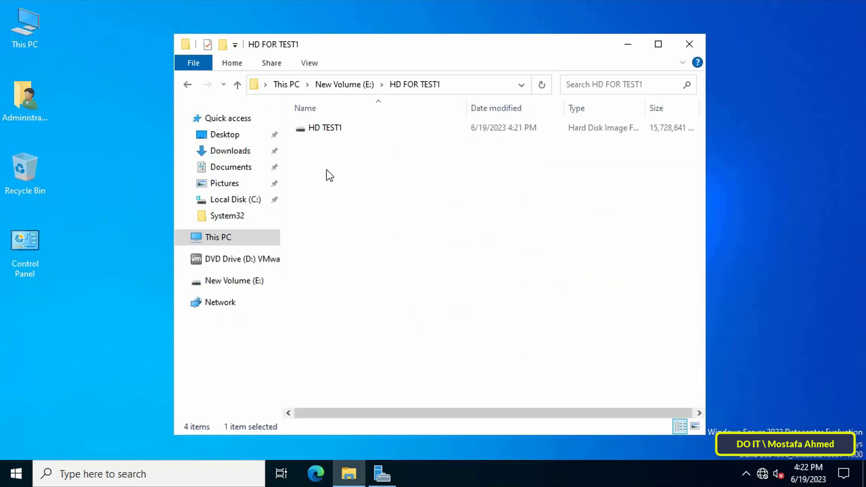
{"action": "right_click", "coordinate": [326, 129]}
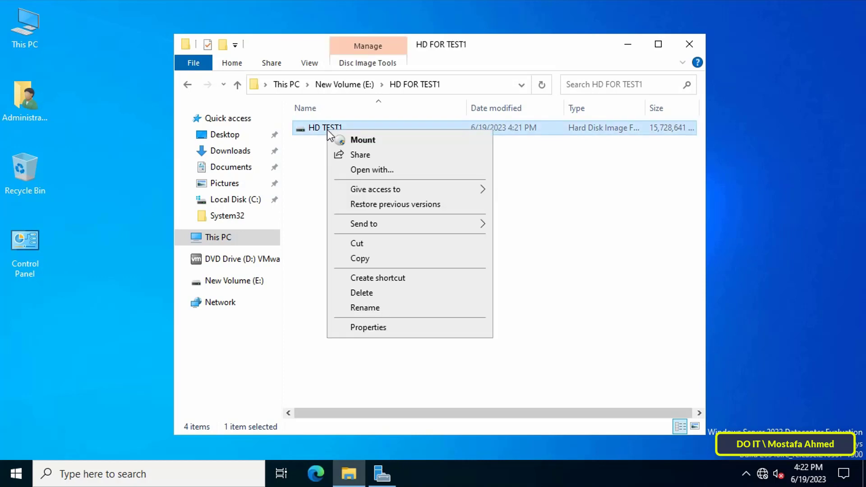
{"action": "left_click", "coordinate": [415, 329]}
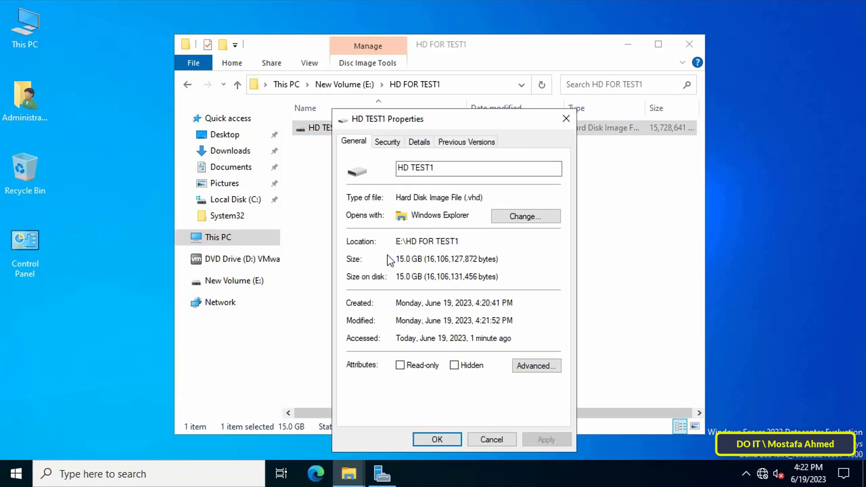
{"action": "left_click_drag", "start_coordinate": [397, 259], "coordinate": [426, 259]}
{"action": "left_click", "coordinate": [398, 259]}
On the Security tab, add test1 with Full control allowed, then close Properties
{"action": "left_click", "coordinate": [391, 142]}
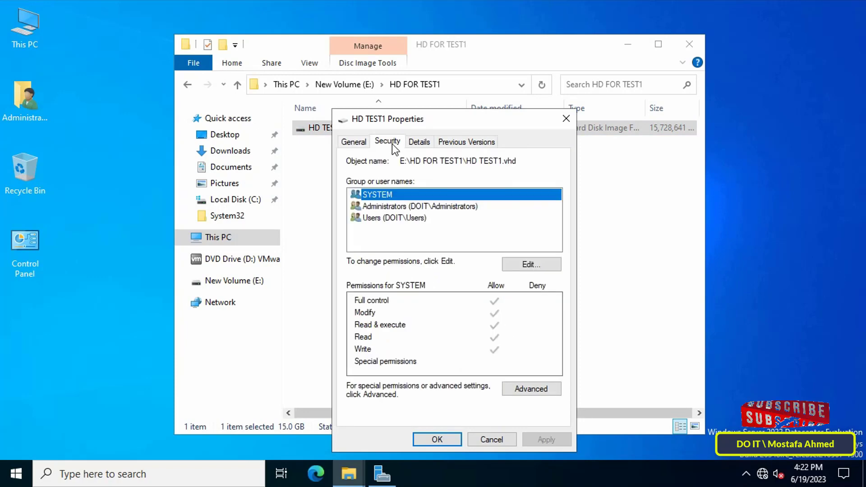
{"action": "left_click", "coordinate": [526, 264]}
{"action": "left_click", "coordinate": [507, 316]}
{"action": "type", "text": "test"}
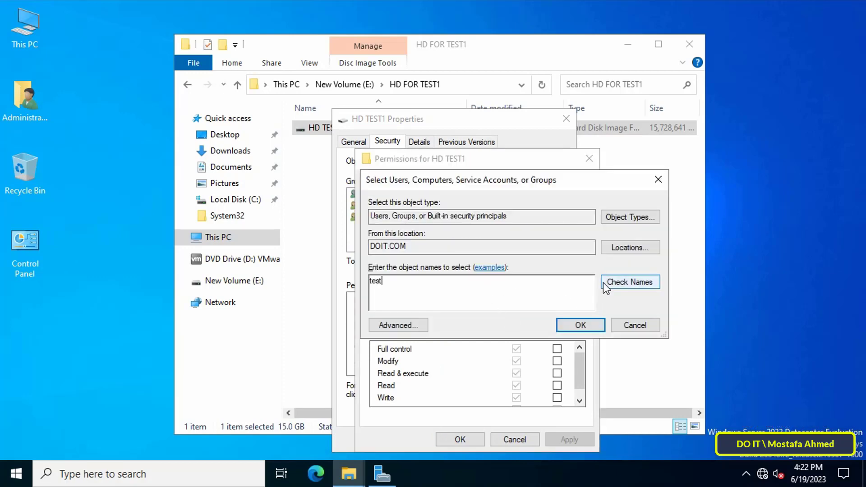
{"action": "left_click", "coordinate": [654, 283]}
{"action": "left_click", "coordinate": [427, 311]}
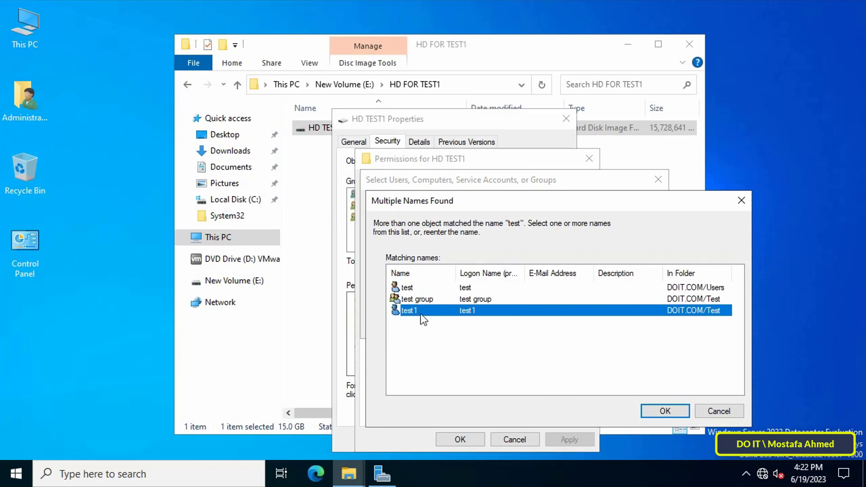
{"action": "left_click", "coordinate": [663, 409]}
{"action": "left_click", "coordinate": [579, 326]}
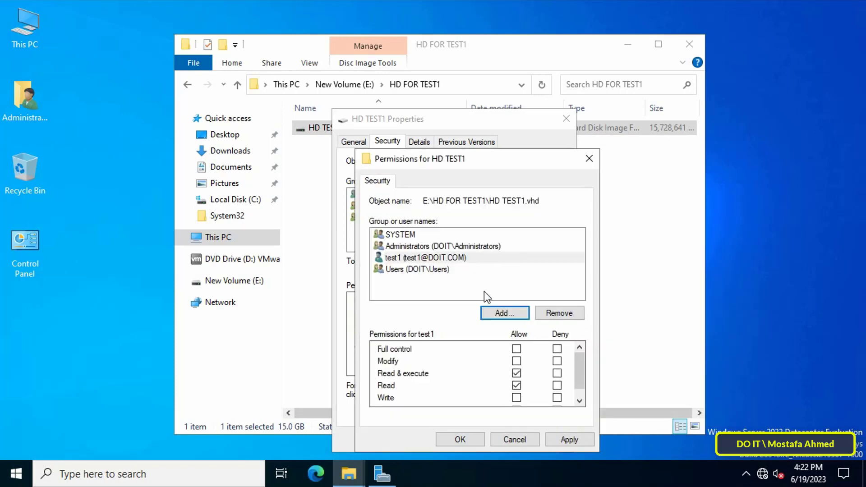
{"action": "left_click", "coordinate": [516, 349]}
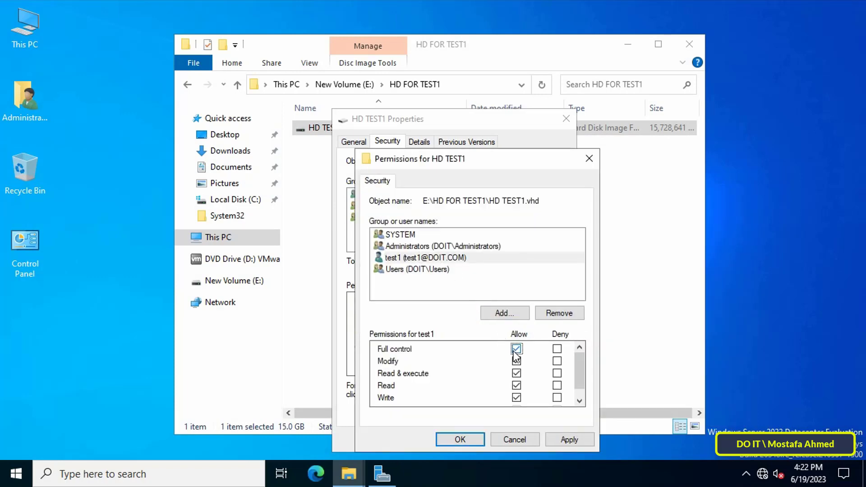
{"action": "left_click", "coordinate": [567, 438]}
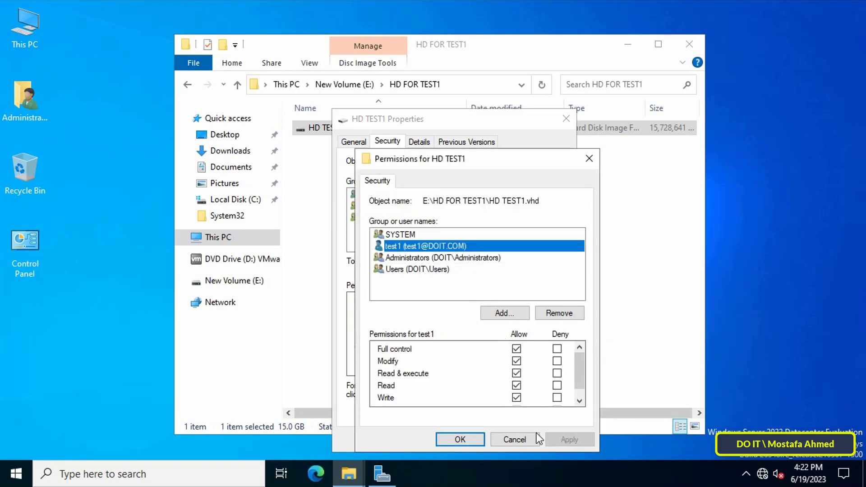
{"action": "left_click", "coordinate": [475, 440]}
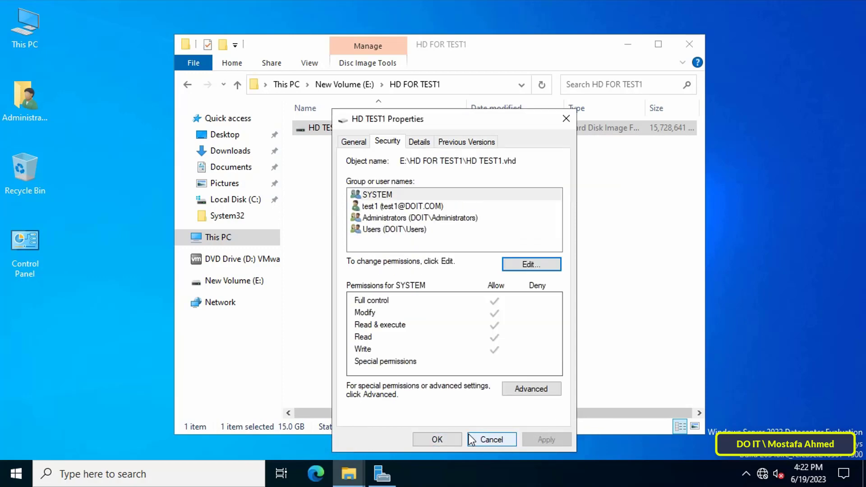
{"action": "left_click", "coordinate": [455, 442]}
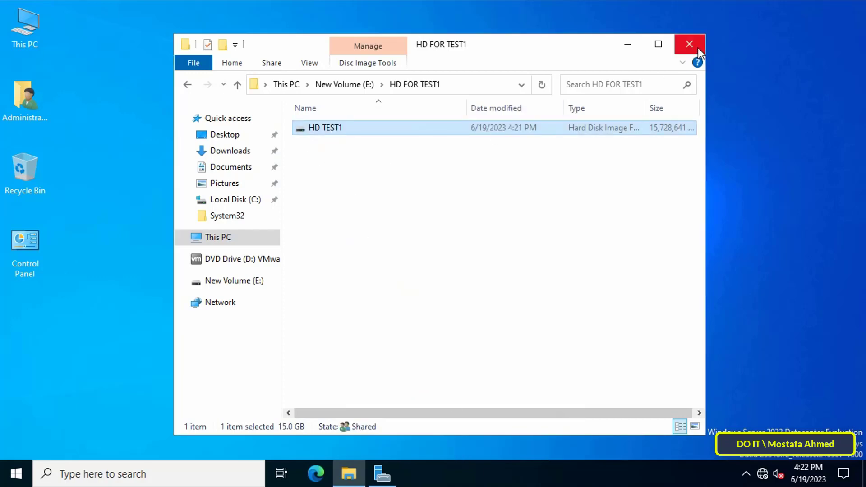
Create a new text document on the desktop, open it in Notepad and enlarge the font
{"action": "left_click", "coordinate": [629, 44]}
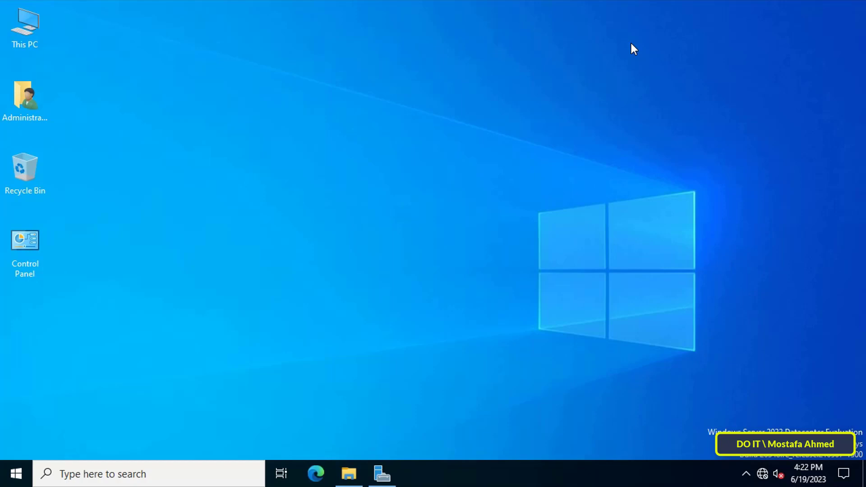
{"action": "right_click", "coordinate": [475, 137]}
{"action": "mouse_move", "coordinate": [547, 251]}
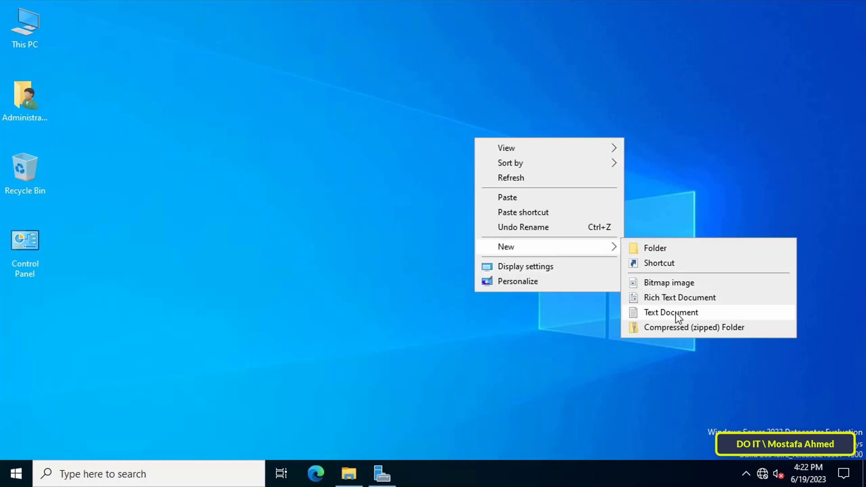
{"action": "left_click", "coordinate": [676, 313]}
{"action": "key", "text": "Return"}
{"action": "left_click", "coordinate": [131, 63]}
{"action": "left_click", "coordinate": [103, 62]}
{"action": "left_click", "coordinate": [117, 92]}
{"action": "left_click", "coordinate": [265, 439]}
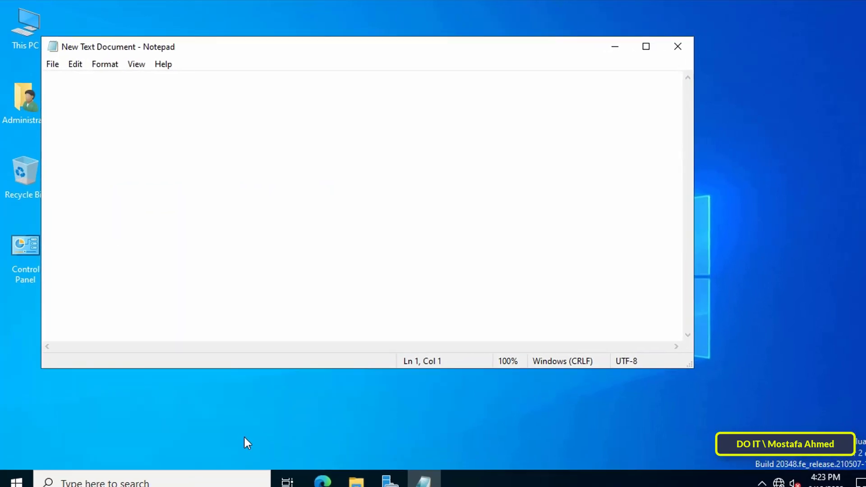
Type C:\windows\Explorer.exe followed by the copied share path \\Server2022\hd for test1\
{"action": "type", "text": "C:\\"}
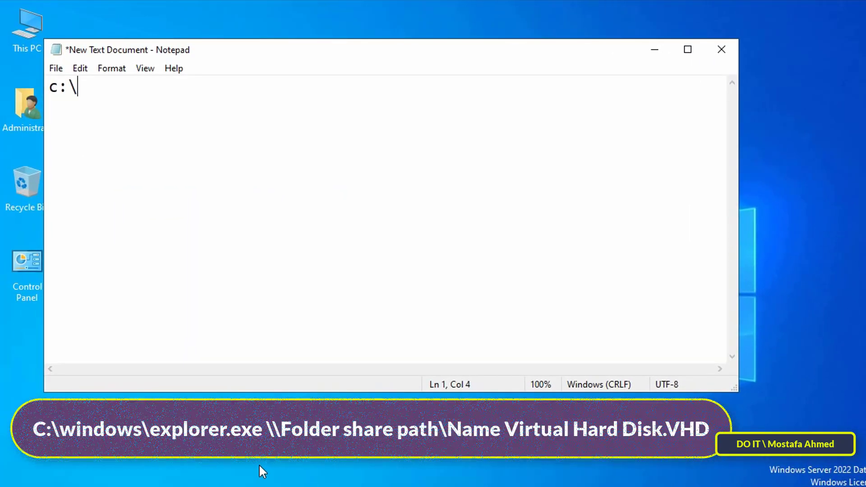
{"action": "type", "text": "windows\\"}
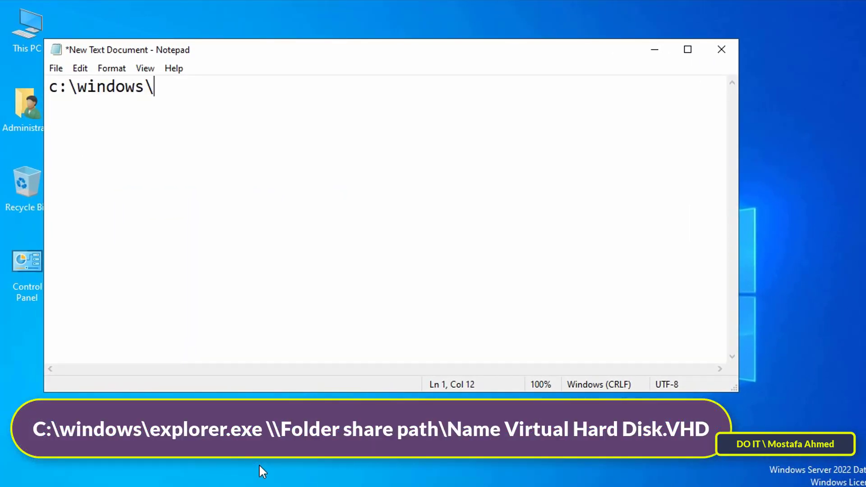
{"action": "type", "text": "Explo"}
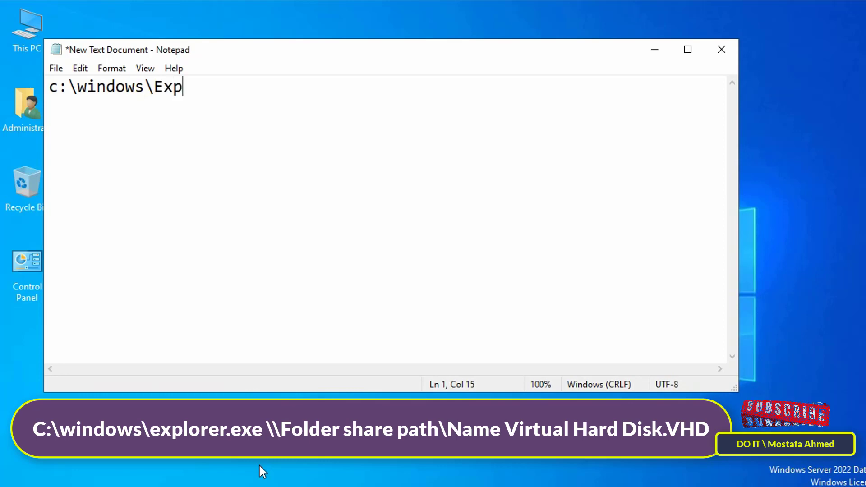
{"action": "type", "text": "rer.exe"}
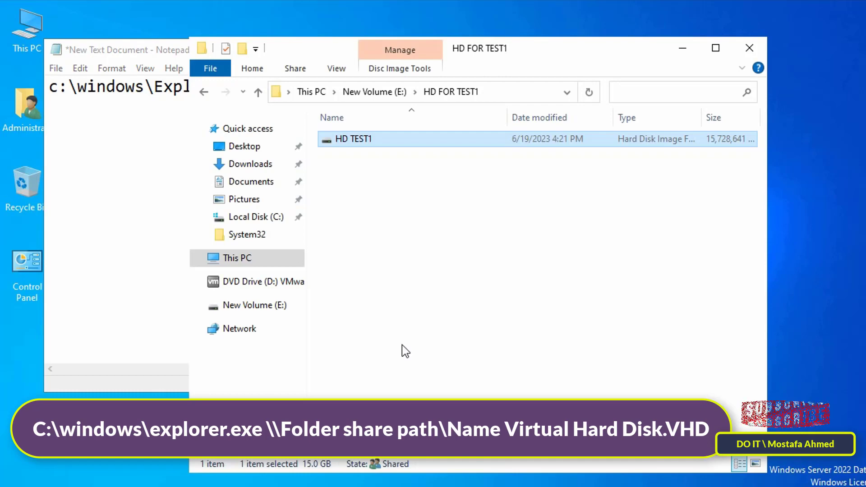
{"action": "key", "text": "alt+Up"}
{"action": "right_click", "coordinate": [359, 141]}
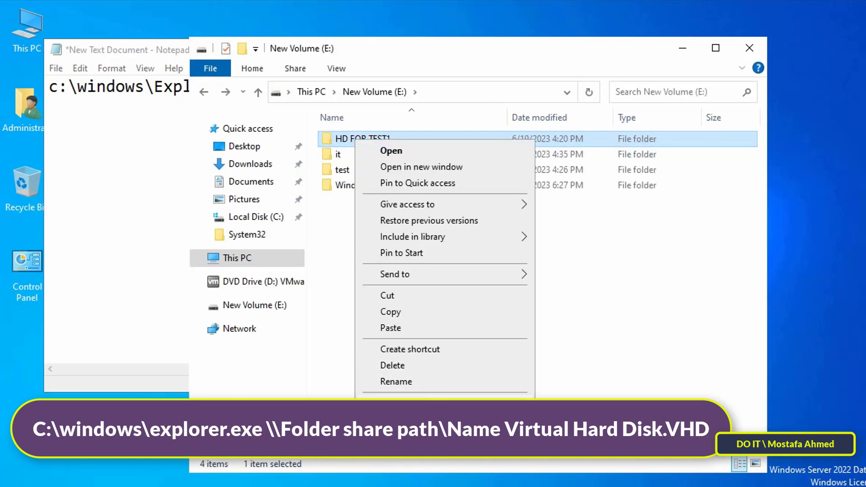
{"action": "left_click", "coordinate": [379, 391]}
{"action": "left_click", "coordinate": [419, 175]}
{"action": "left_click_drag", "start_coordinate": [474, 254], "coordinate": [383, 254]}
{"action": "right_click", "coordinate": [404, 258]}
{"action": "left_click", "coordinate": [439, 306]}
{"action": "left_click", "coordinate": [614, 149]}
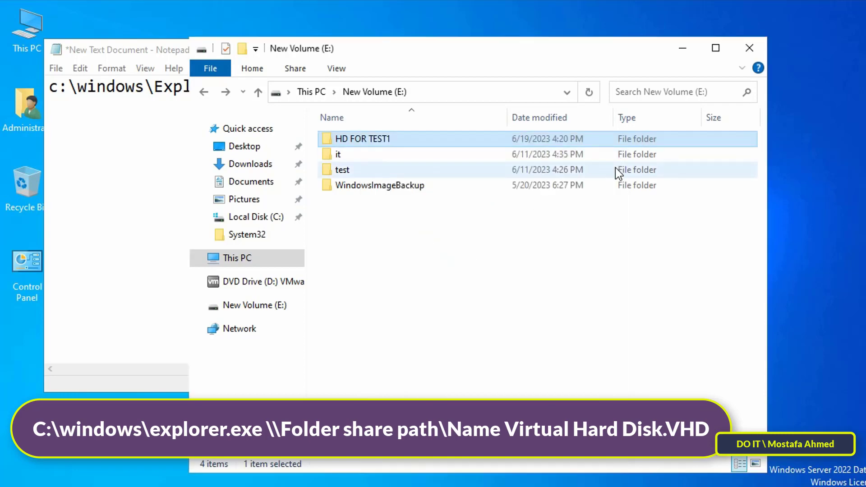
{"action": "left_click", "coordinate": [682, 48]}
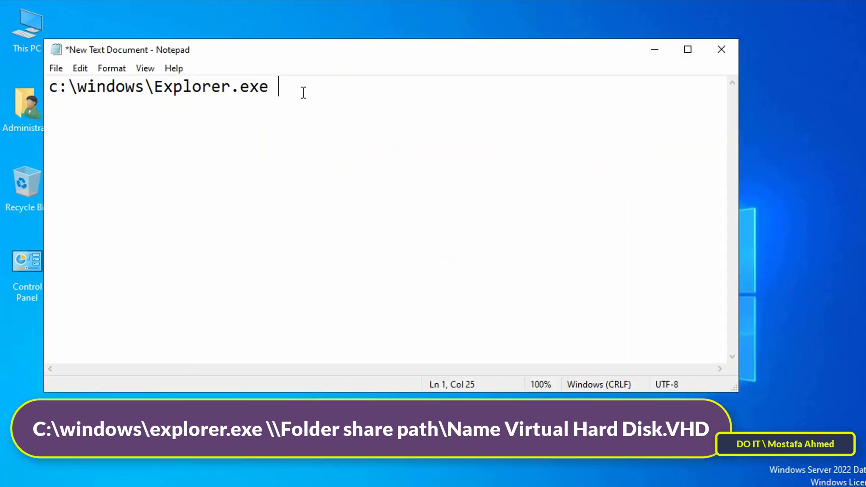
{"action": "right_click", "coordinate": [302, 92]}
{"action": "left_click", "coordinate": [333, 158]}
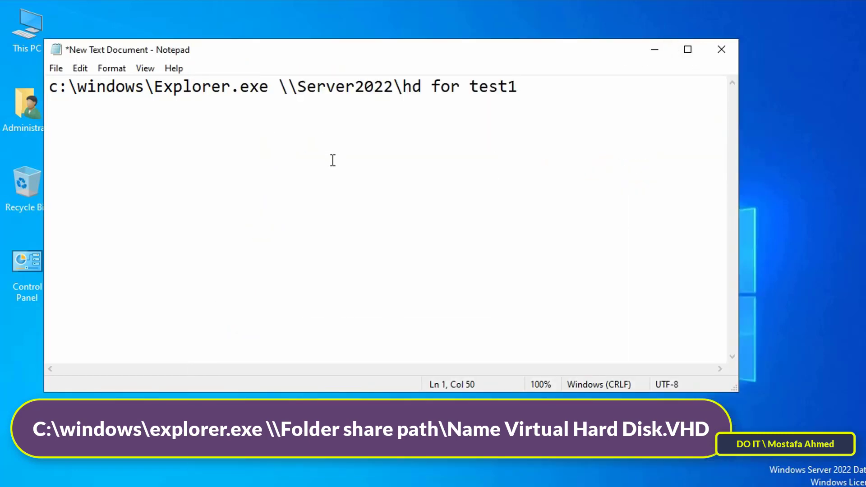
{"action": "type", "text": "\\"}
Append the file name HD TEST1, copied from the file's properties, plus .vhd
{"action": "key", "text": "alt+Tab"}
{"action": "double_click", "coordinate": [372, 137]}
{"action": "right_click", "coordinate": [353, 141]}
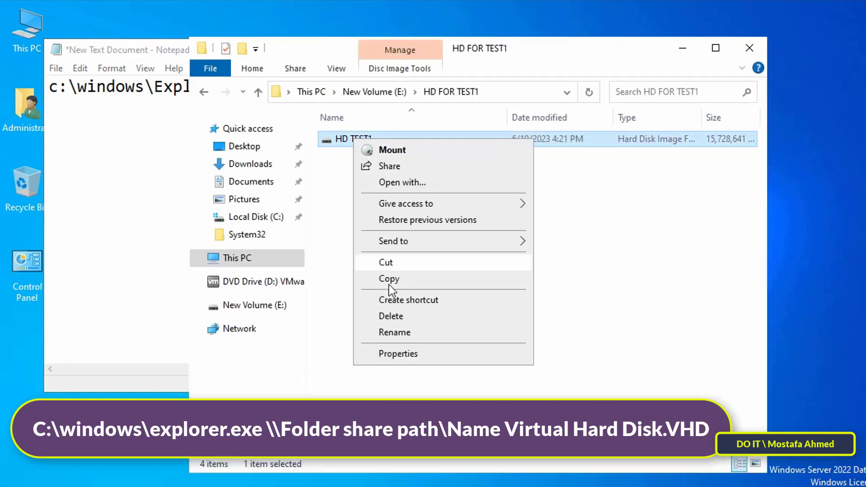
{"action": "left_click", "coordinate": [388, 356]}
{"action": "left_click_drag", "start_coordinate": [476, 183], "coordinate": [431, 183]}
{"action": "right_click", "coordinate": [446, 181]}
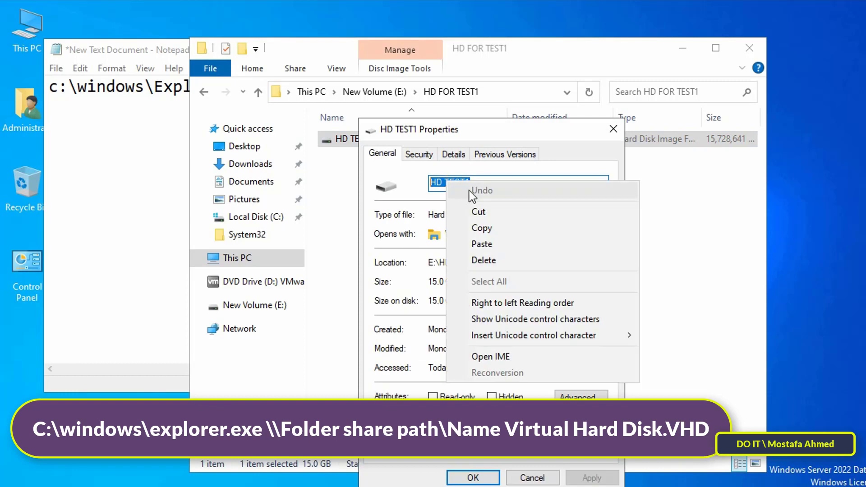
{"action": "left_click", "coordinate": [477, 233]}
{"action": "left_click", "coordinate": [472, 474]}
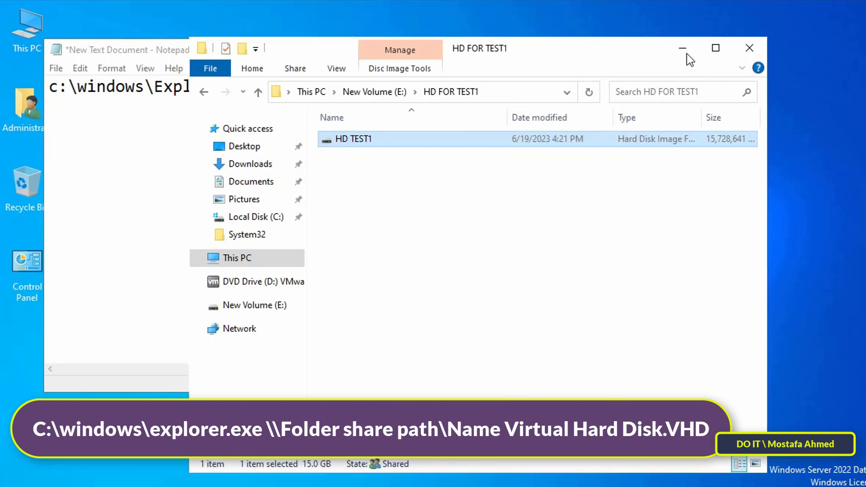
{"action": "key", "text": "alt+Tab"}
{"action": "right_click", "coordinate": [559, 100]}
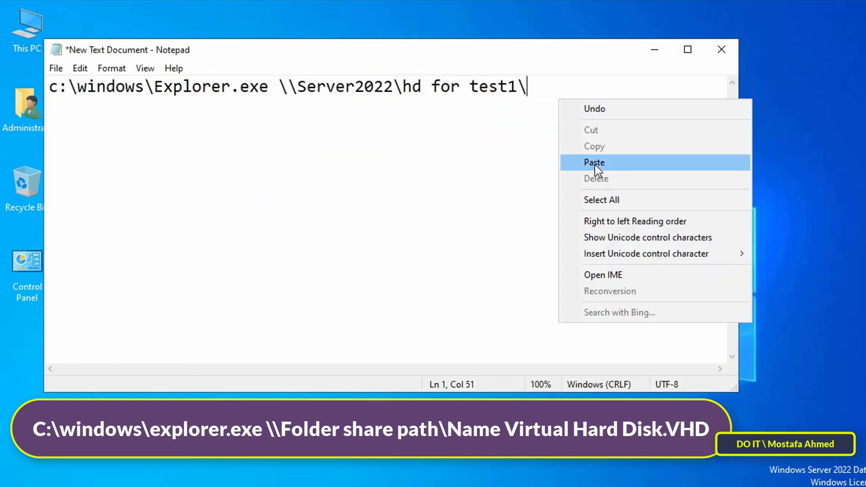
{"action": "left_click", "coordinate": [594, 163]}
{"action": "type", "text": "."}
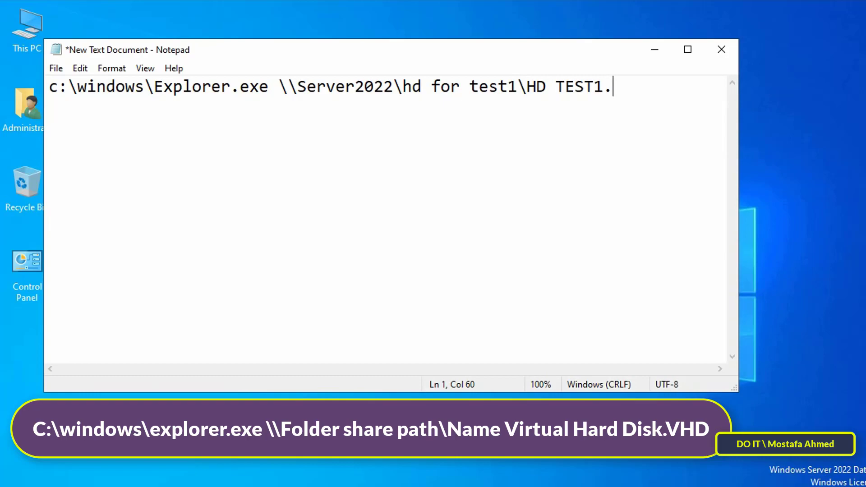
{"action": "type", "text": "vhd"}
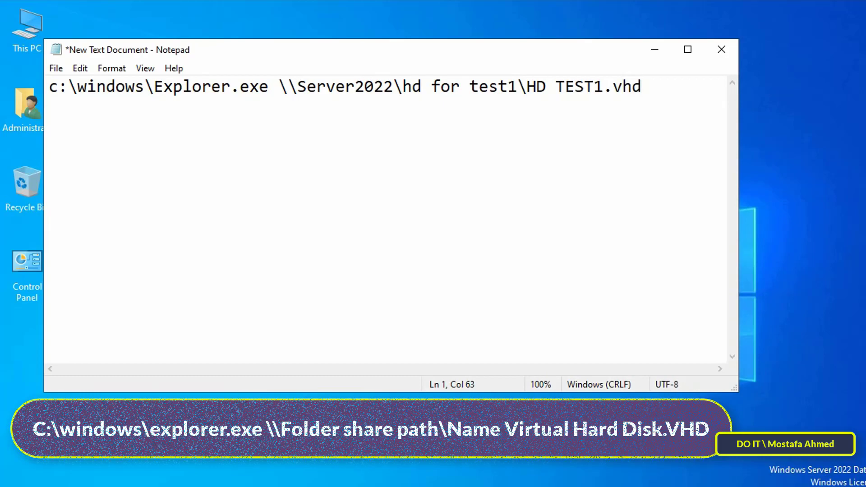
{"action": "left_click", "coordinate": [55, 68]}
Save the document to the desktop as 'Mount HD For Test1.bat' and close Notepad
{"action": "left_click", "coordinate": [98, 149]}
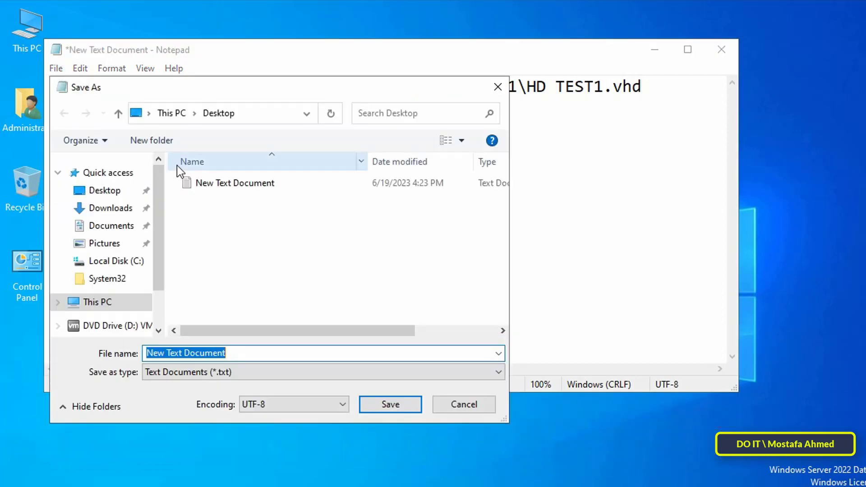
{"action": "left_click", "coordinate": [238, 352]}
{"action": "double_click", "coordinate": [240, 352]}
{"action": "left_click", "coordinate": [241, 353]}
{"action": "key", "text": "ctrl+a"}
{"action": "key", "text": "BackSpace"}
{"action": "type", "text": "M"}
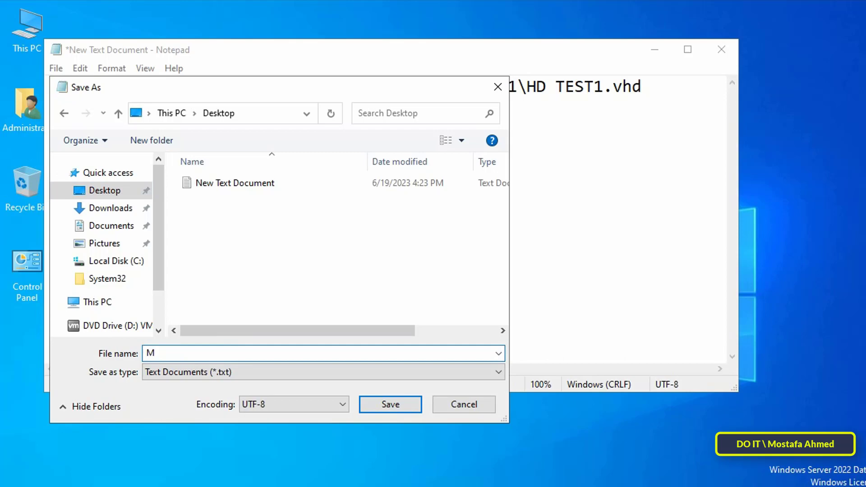
{"action": "type", "text": "ount HD For Test1.bat"}
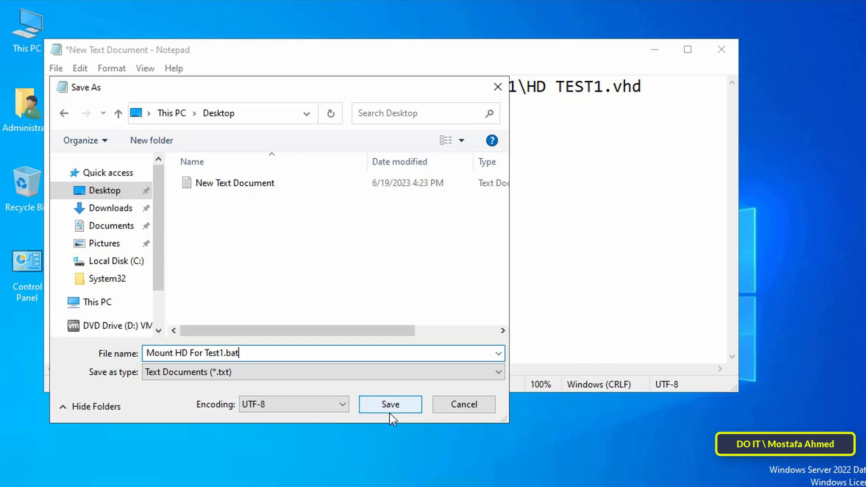
{"action": "left_click", "coordinate": [389, 406]}
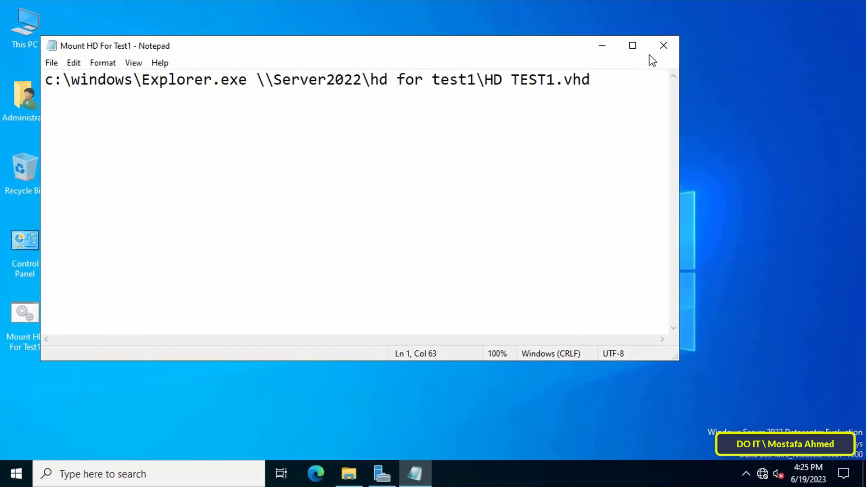
{"action": "left_click", "coordinate": [663, 46]}
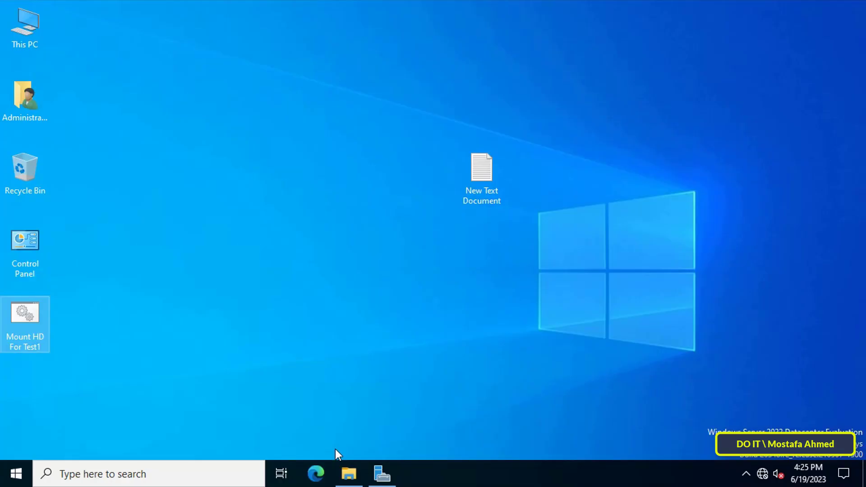
Launch Group Policy Management from Server Manager Tools and show DOIT.COM's Group Policy Objects
{"action": "left_click", "coordinate": [380, 474]}
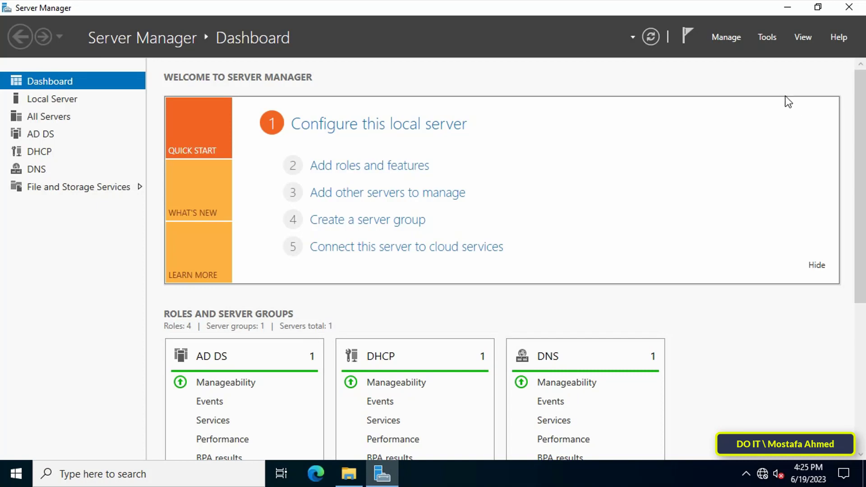
{"action": "left_click", "coordinate": [772, 36]}
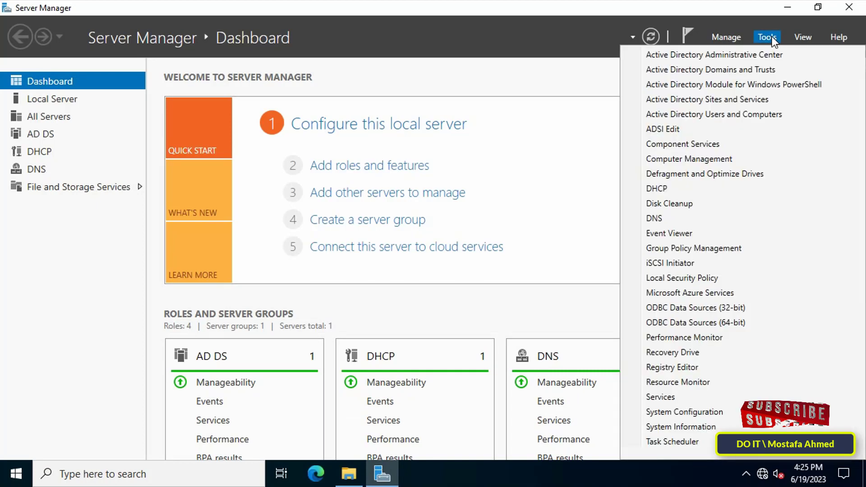
{"action": "left_click", "coordinate": [740, 247]}
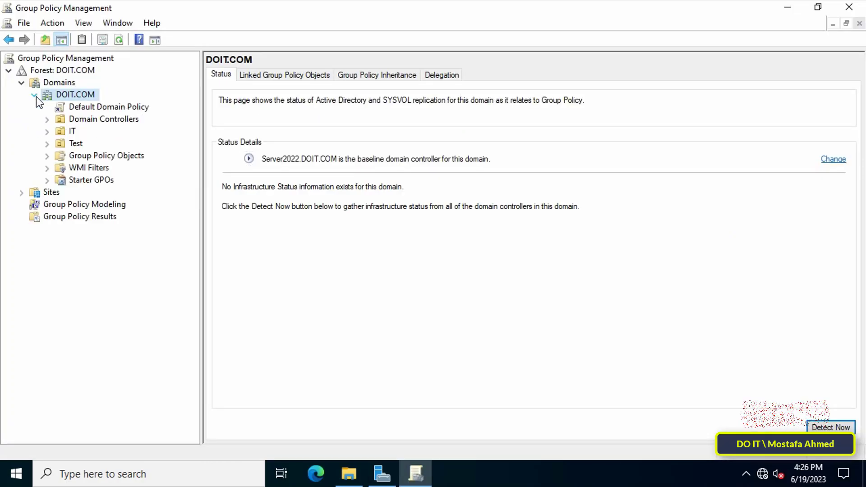
{"action": "left_click", "coordinate": [109, 157]}
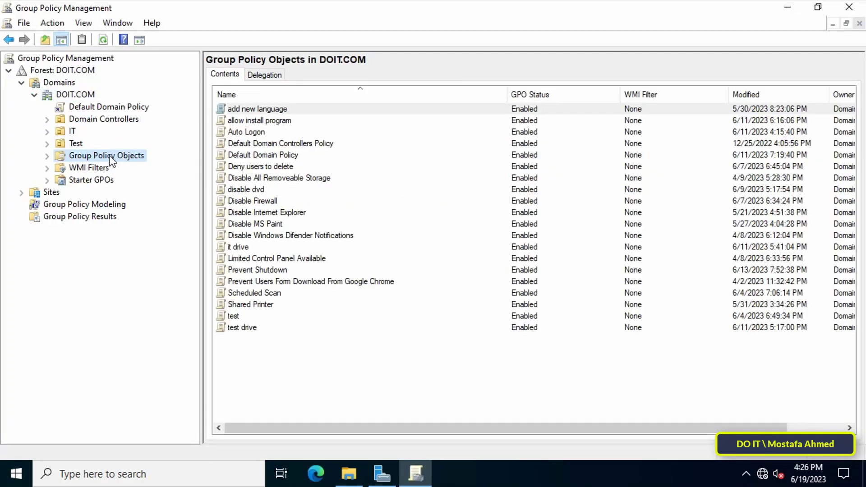
Create a new GPO named 'Mount HD For TEST1'
{"action": "right_click", "coordinate": [113, 154]}
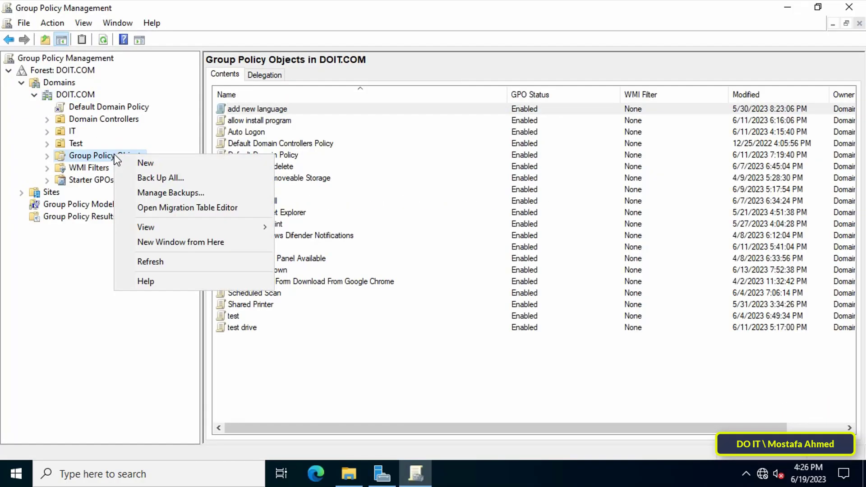
{"action": "left_click", "coordinate": [153, 163]}
{"action": "type", "text": "Mount HD For TEST1"}
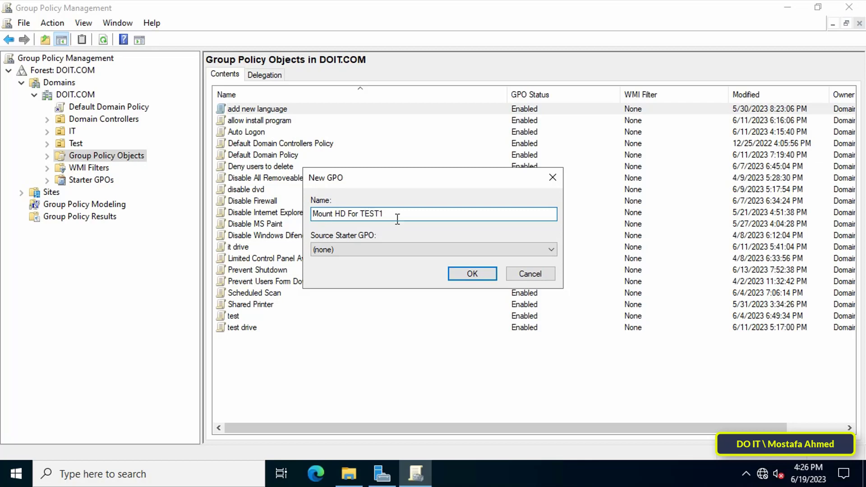
{"action": "left_click", "coordinate": [471, 273]}
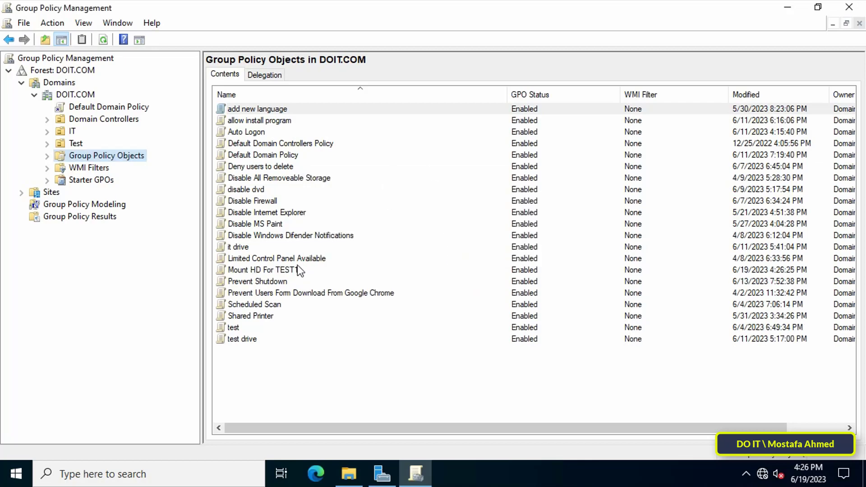
Open the Mount HD For TEST1 GPO in the Group Policy Management Editor
{"action": "left_click", "coordinate": [282, 268]}
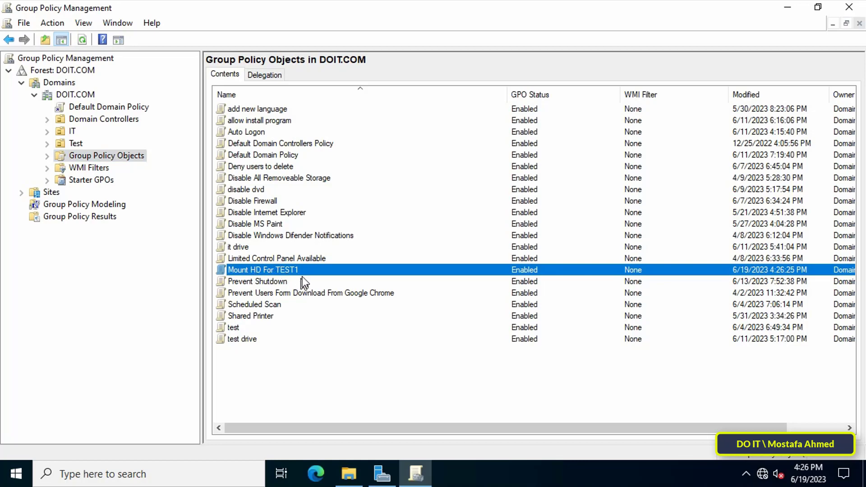
{"action": "right_click", "coordinate": [304, 267]}
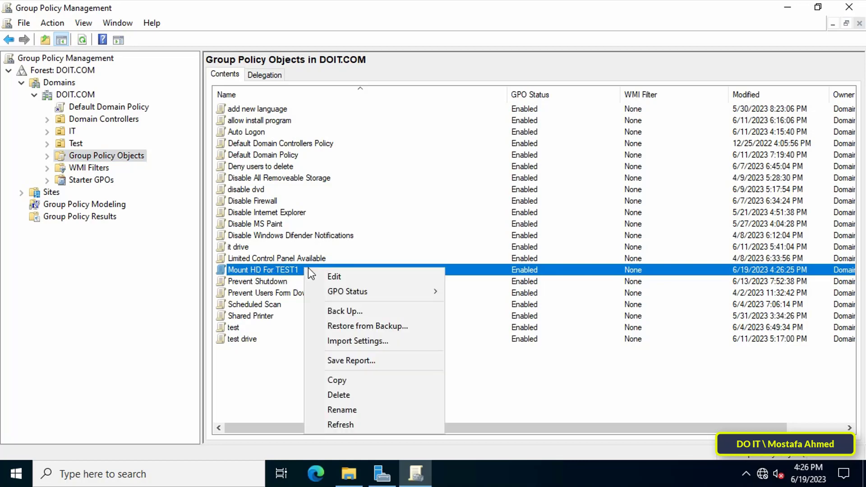
{"action": "left_click", "coordinate": [381, 277]}
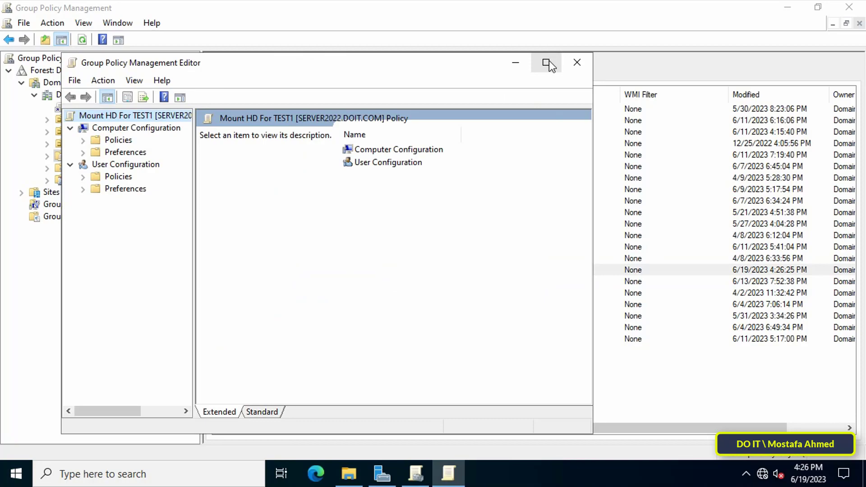
Maximize the editor and go to User Configuration > Policies > Windows Settings > Scripts (Logon/Logoff)
{"action": "left_click", "coordinate": [548, 61]}
{"action": "left_click_drag", "start_coordinate": [132, 275], "coordinate": [194, 275]}
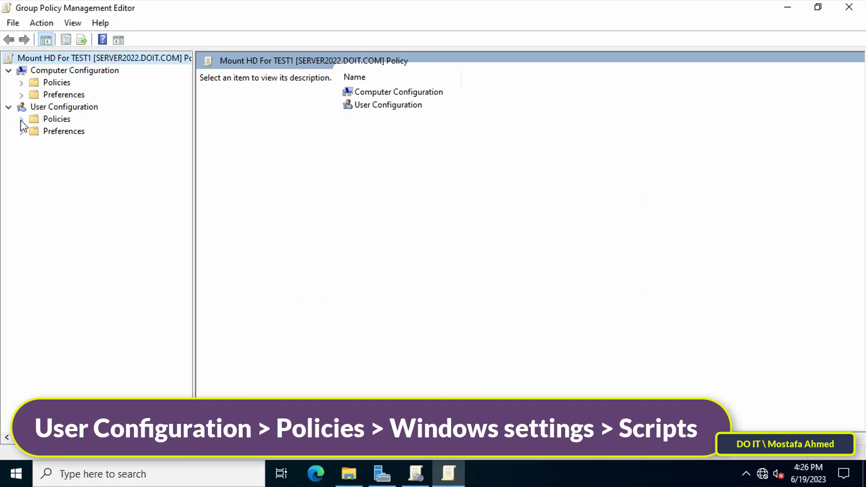
{"action": "left_click", "coordinate": [42, 108]}
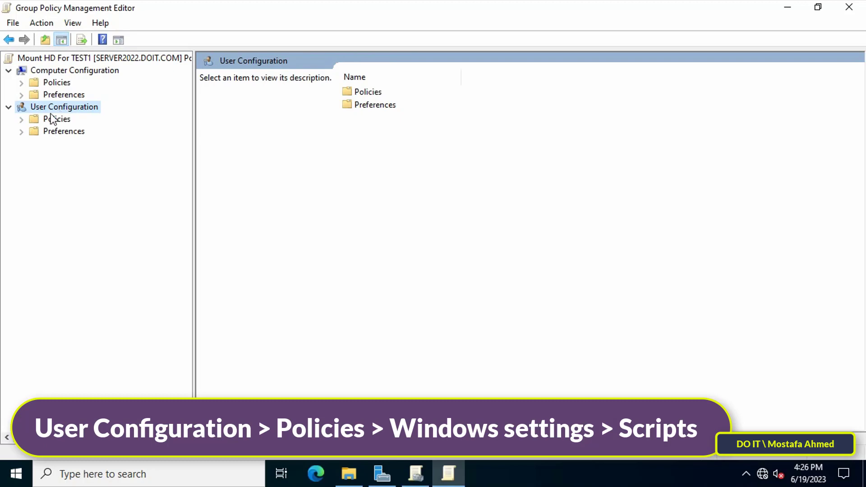
{"action": "left_click", "coordinate": [33, 119]}
{"action": "left_click", "coordinate": [21, 120]}
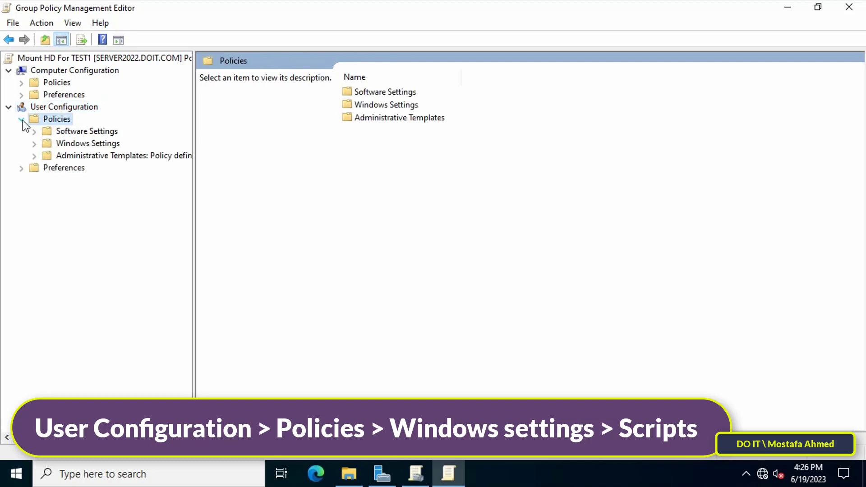
{"action": "left_click", "coordinate": [72, 144]}
{"action": "left_click", "coordinate": [34, 143]}
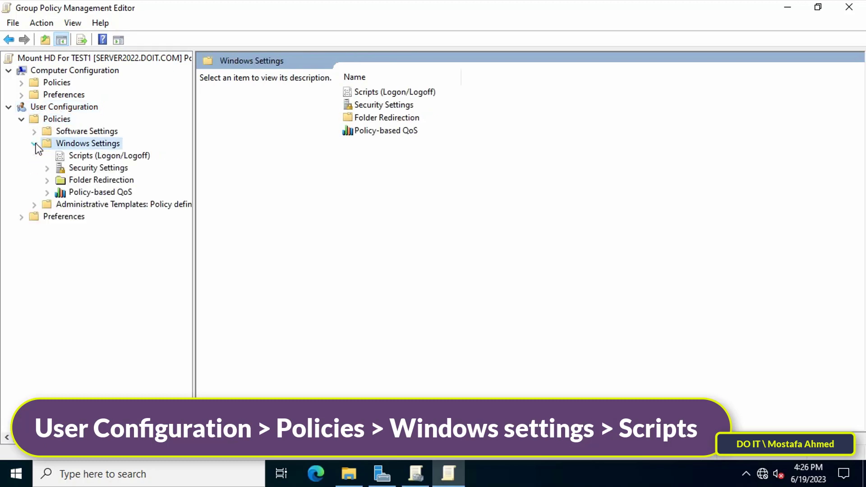
{"action": "left_click", "coordinate": [86, 156]}
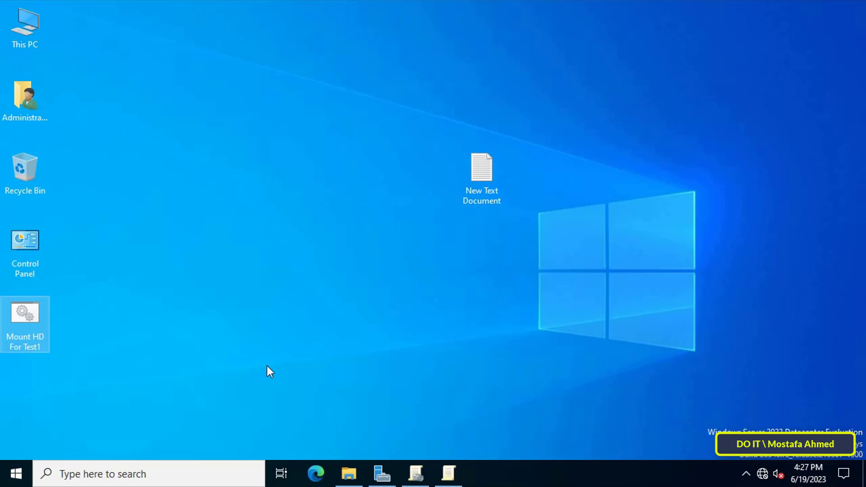
Copy the Mount HD For Test1 batch file from the desktop
{"action": "right_click", "coordinate": [25, 327]}
{"action": "right_click", "coordinate": [17, 316]}
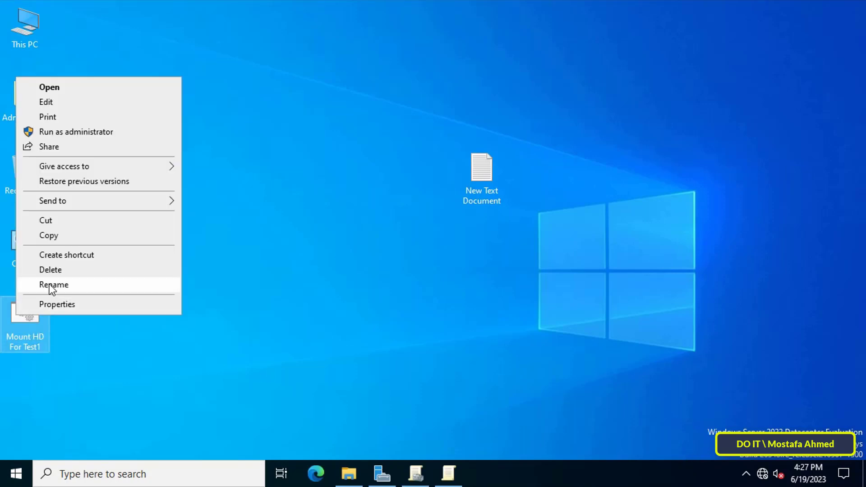
{"action": "left_click", "coordinate": [52, 236]}
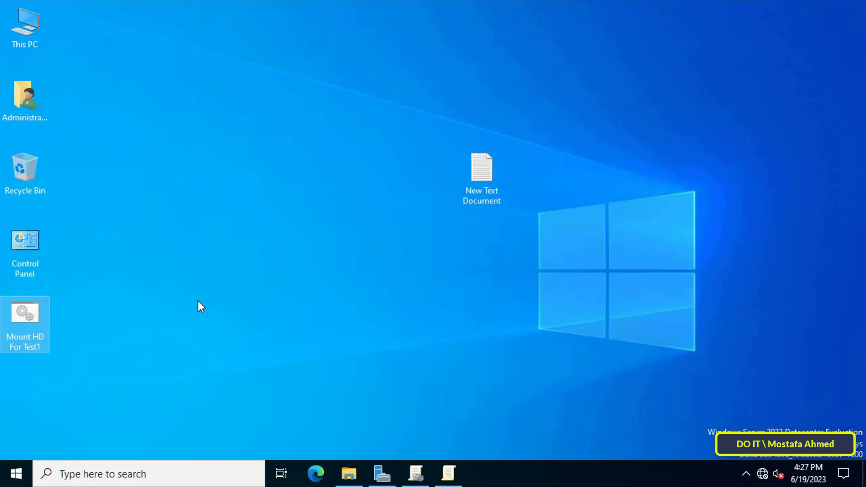
Open the Logon script properties in the policy editor
{"action": "left_click", "coordinate": [455, 480]}
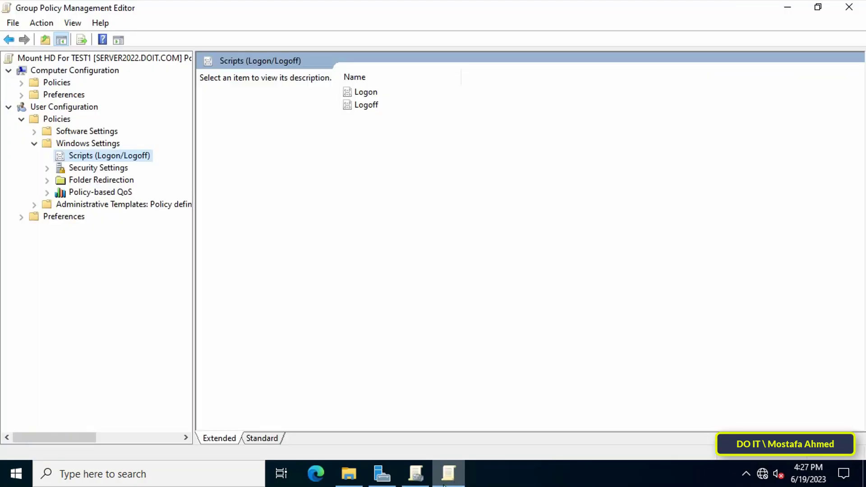
{"action": "left_click", "coordinate": [374, 94]}
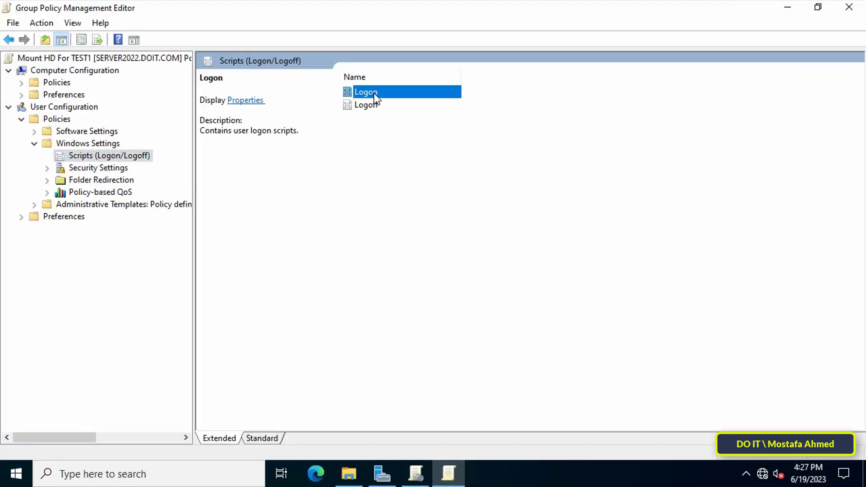
{"action": "double_click", "coordinate": [374, 94]}
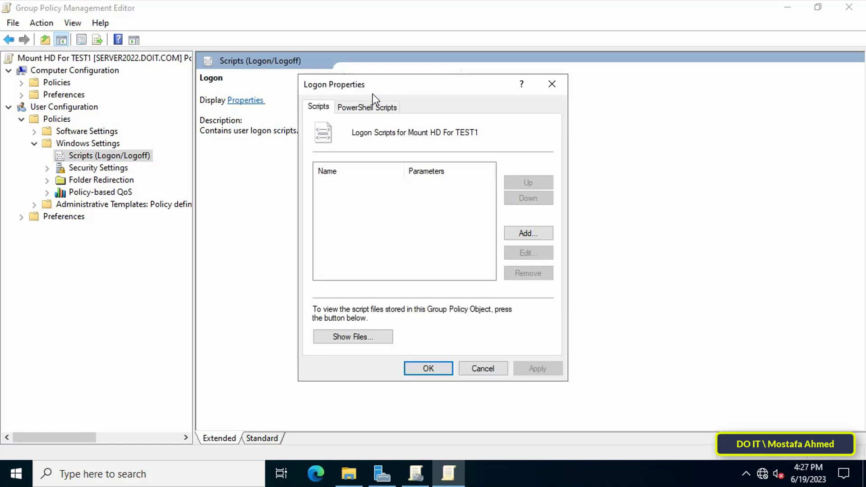
Paste the batch file into the GPO's SysVol User\Scripts\Logon folder, then close that window
{"action": "left_click", "coordinate": [353, 336]}
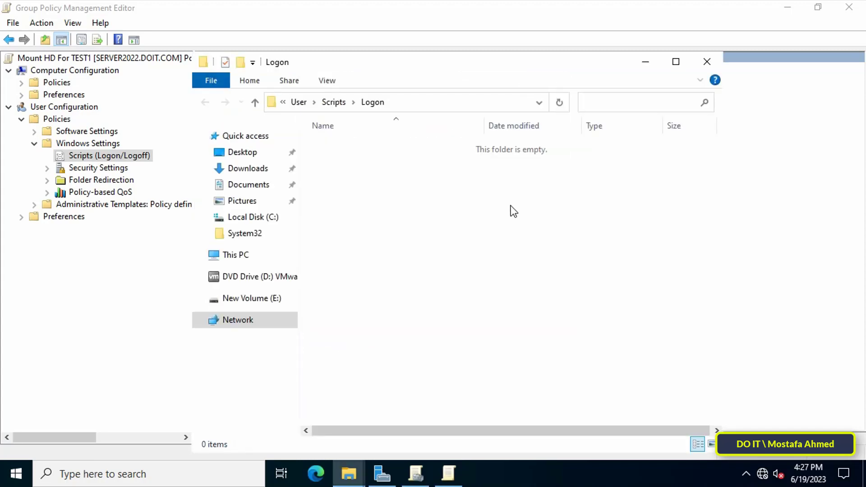
{"action": "left_click", "coordinate": [676, 61]}
{"action": "left_click", "coordinate": [621, 49]}
{"action": "right_click", "coordinate": [373, 169]}
{"action": "left_click", "coordinate": [414, 262]}
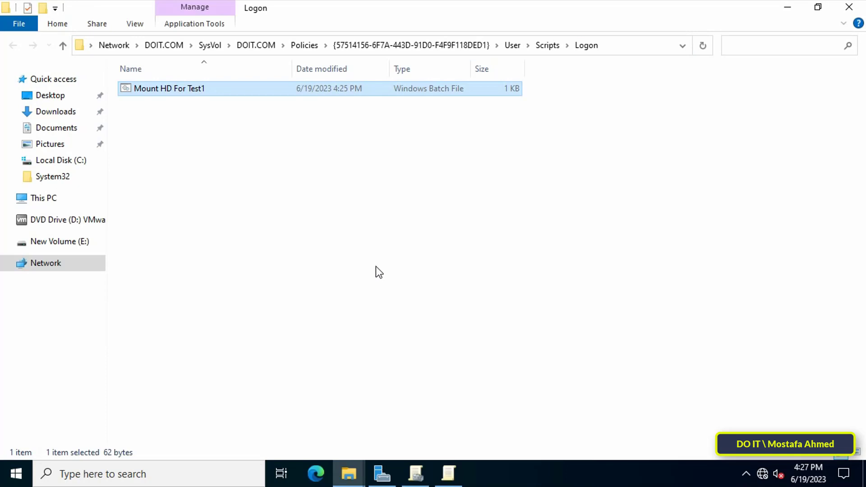
{"action": "left_click", "coordinate": [839, 13]}
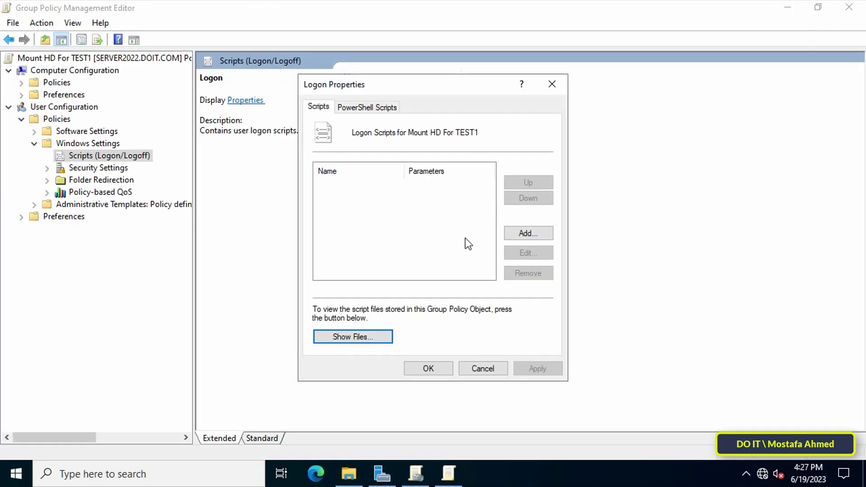
Browse to Mount HD For Test1.bat and add it to the Logon scripts list
{"action": "left_click", "coordinate": [514, 232]}
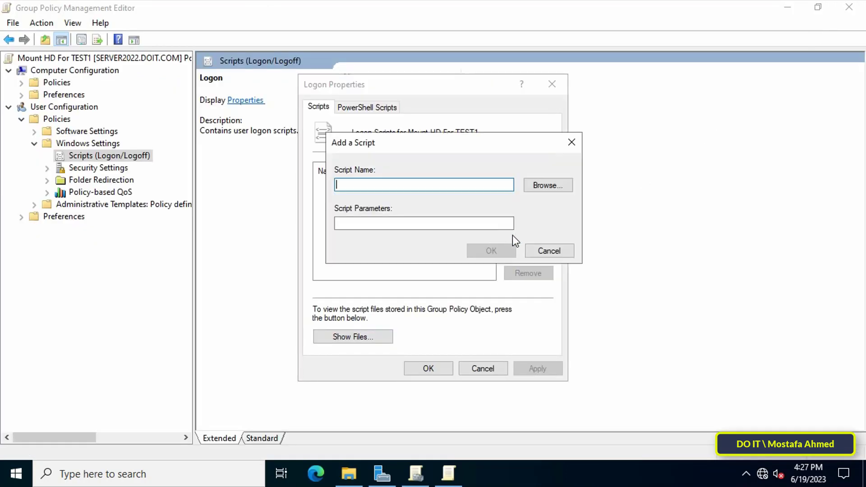
{"action": "left_click", "coordinate": [544, 186]}
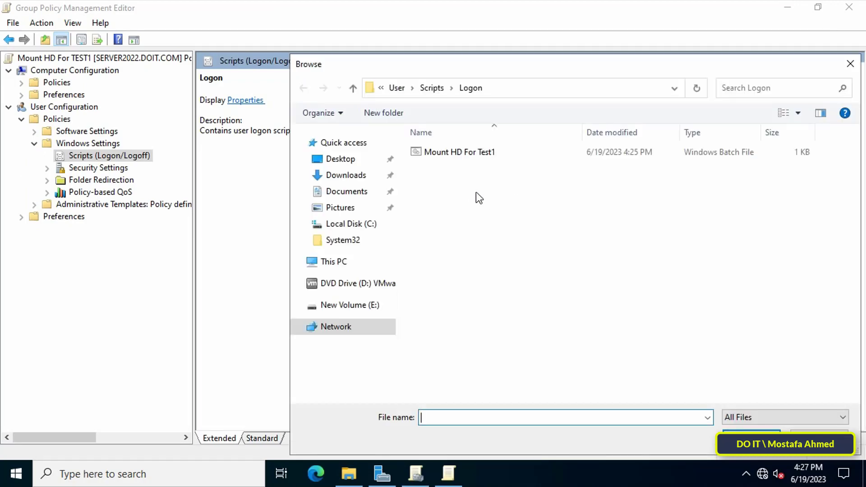
{"action": "left_click", "coordinate": [453, 156]}
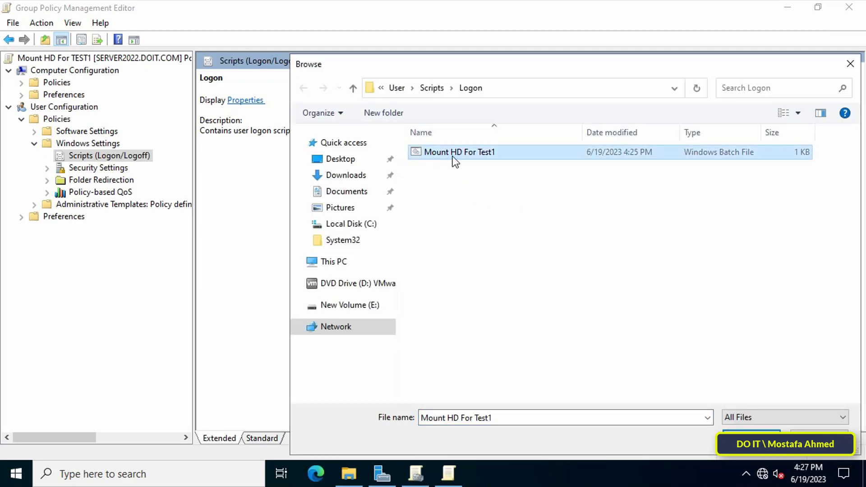
{"action": "left_click", "coordinate": [751, 436]}
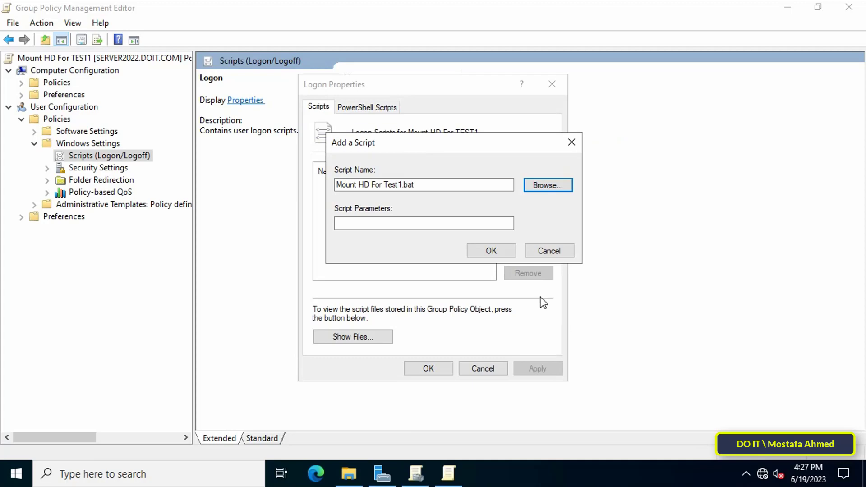
{"action": "left_click", "coordinate": [503, 253]}
Apply the Logon Properties changes and close the Group Policy Management Editor
{"action": "left_click", "coordinate": [534, 372]}
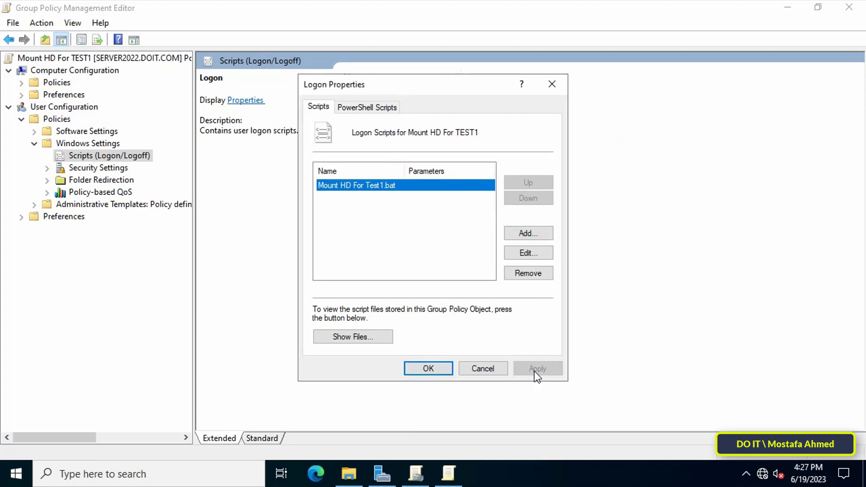
{"action": "left_click", "coordinate": [428, 368]}
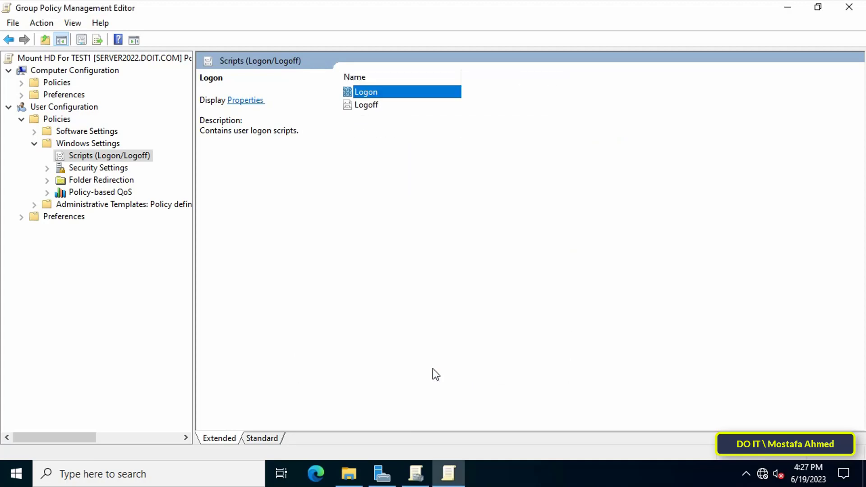
{"action": "left_click", "coordinate": [849, 7]}
Link the existing Mount HD For TEST1 GPO to the Test OU
{"action": "left_click", "coordinate": [416, 474]}
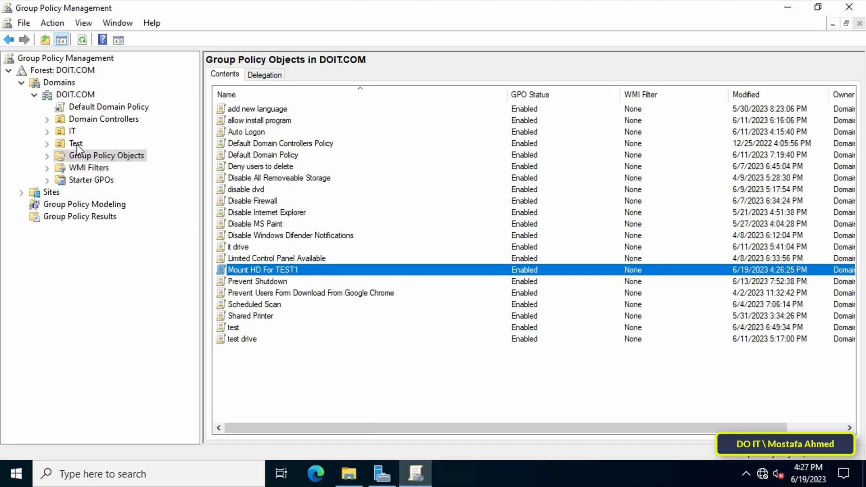
{"action": "left_click", "coordinate": [76, 144]}
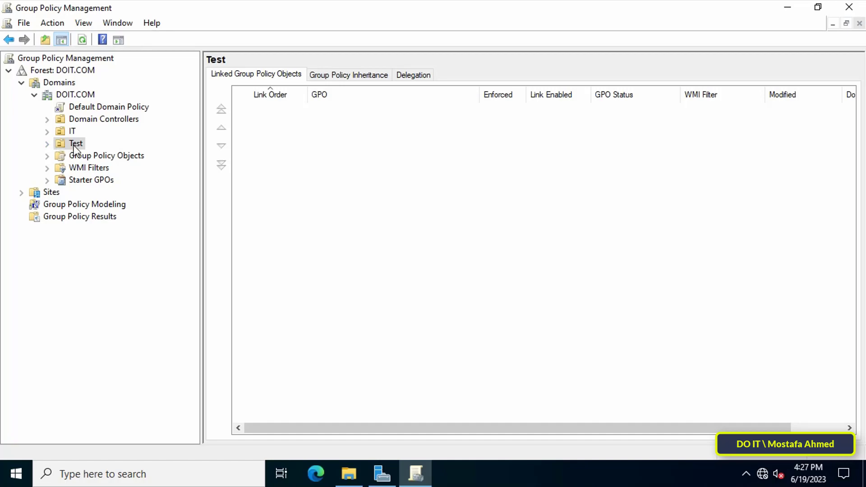
{"action": "right_click", "coordinate": [74, 145]}
{"action": "left_click", "coordinate": [155, 167]}
{"action": "scroll", "coordinate": [387, 276], "scroll_direction": "down", "scroll_amount": 6}
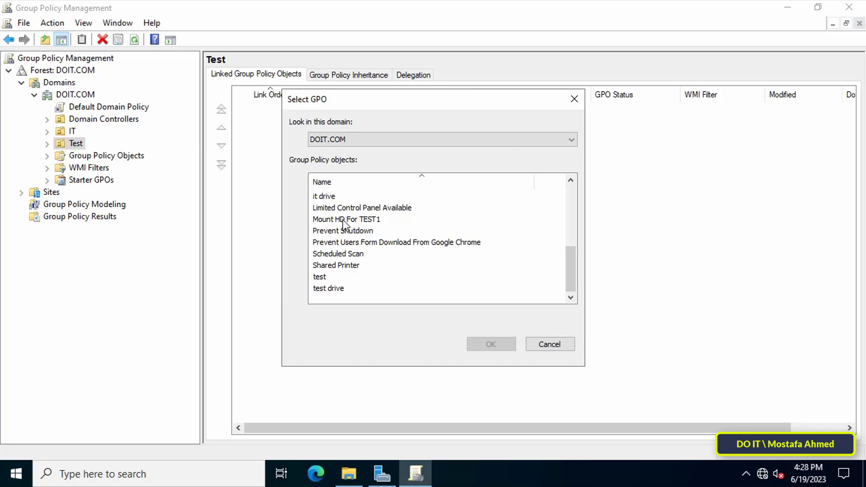
{"action": "left_click", "coordinate": [344, 221]}
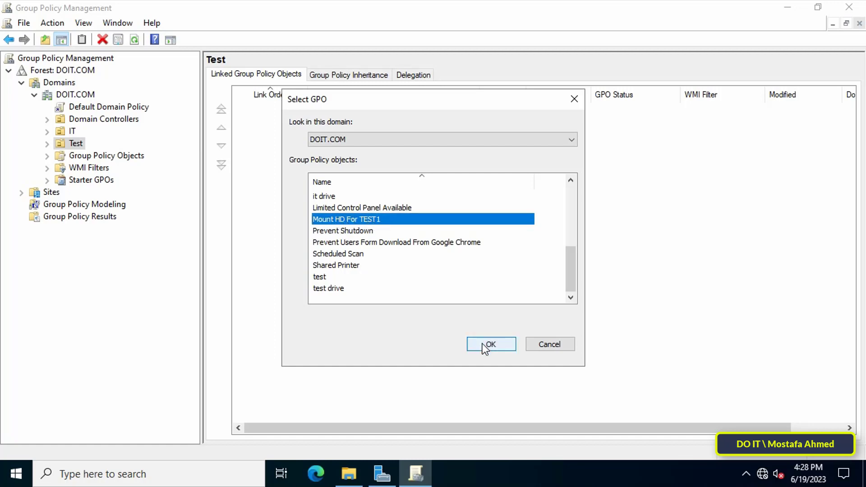
{"action": "left_click", "coordinate": [490, 345]}
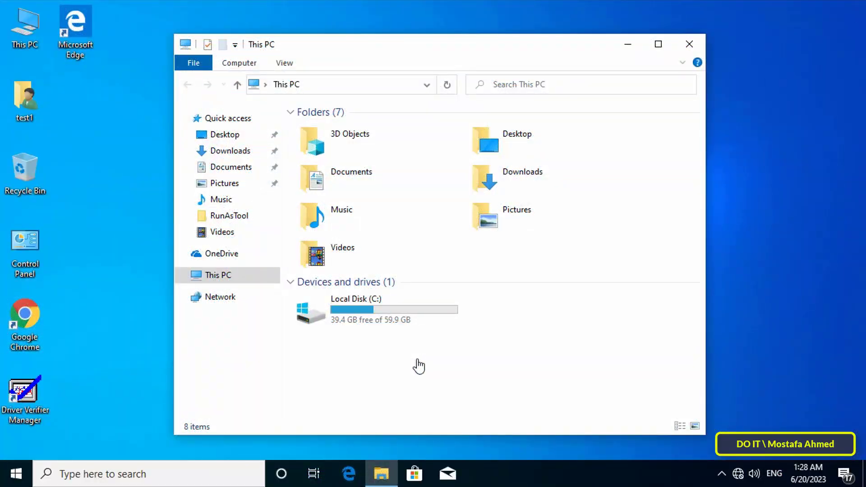
Run 'gpupdate /force' in a Command Prompt on the client, then close the console
{"action": "key", "text": "super+r"}
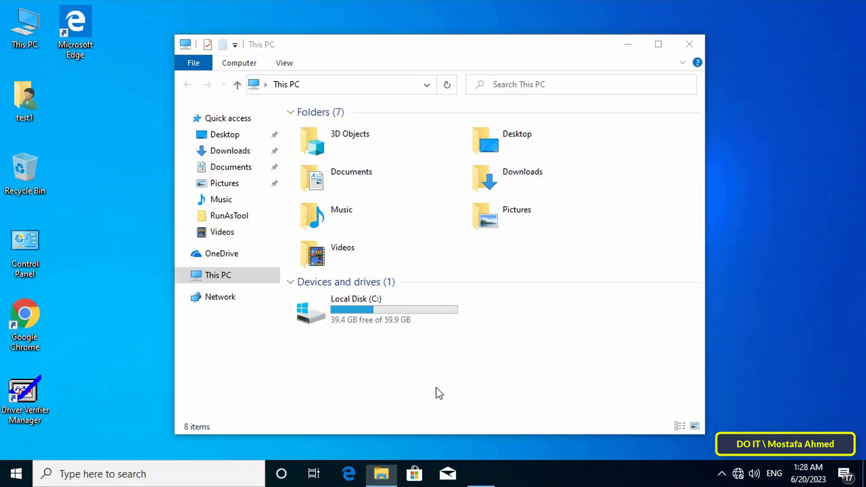
{"action": "left_click", "coordinate": [121, 431]}
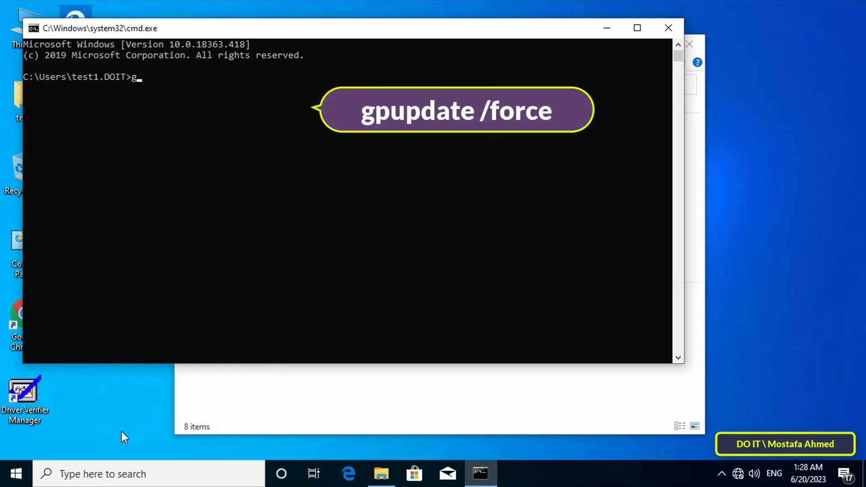
{"action": "type", "text": "gpupdate /force"}
{"action": "key", "text": "Return"}
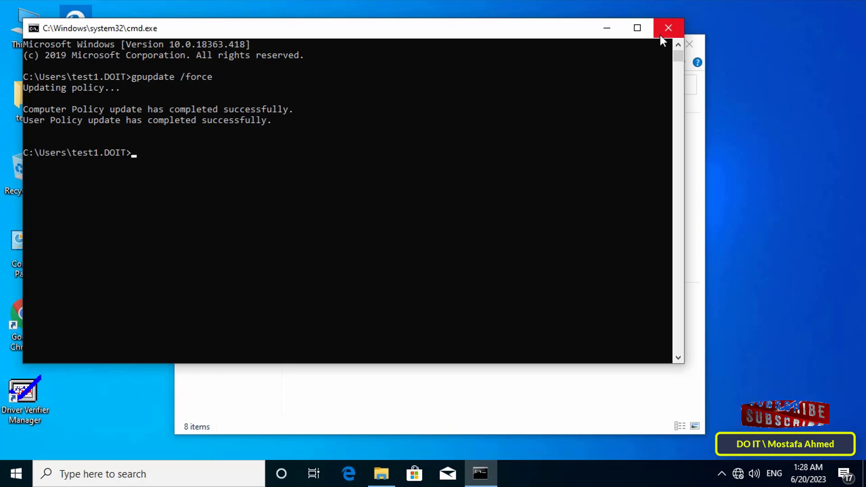
{"action": "left_click", "coordinate": [666, 28]}
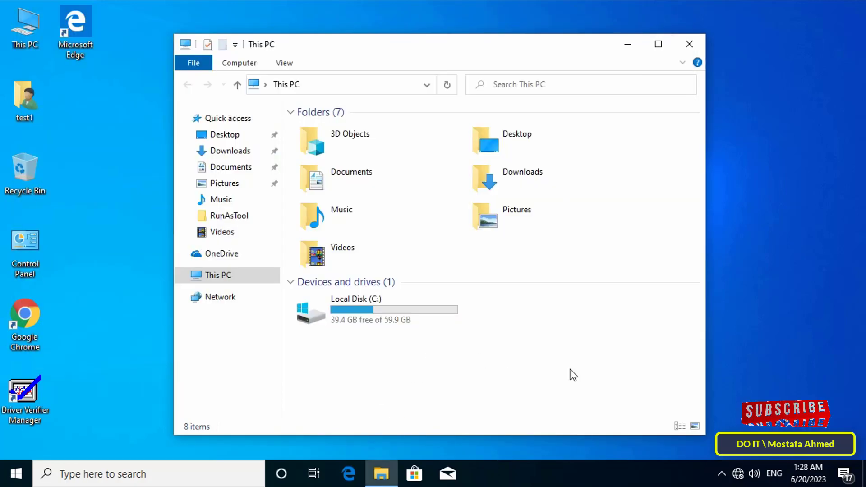
{"action": "left_click", "coordinate": [15, 474]}
Restart the client, sign back in, and enter admin credentials at the UAC disc-mount prompt
{"action": "left_click", "coordinate": [11, 445]}
{"action": "left_click", "coordinate": [44, 411]}
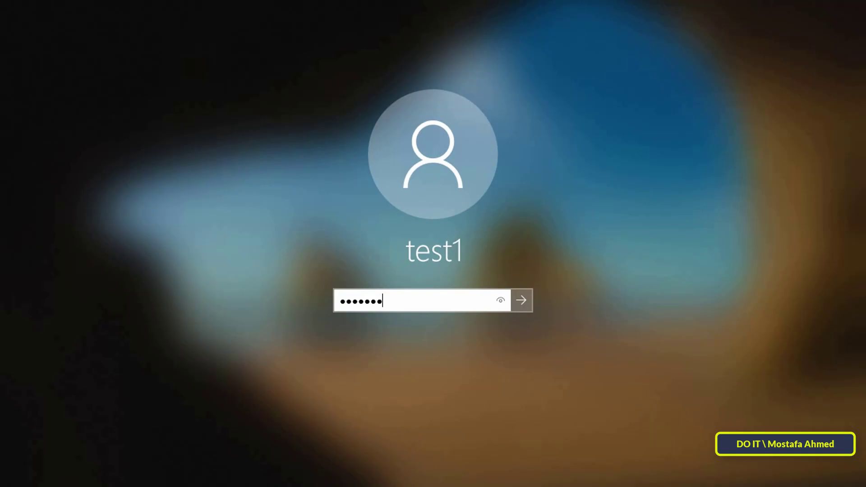
{"action": "key", "text": "Return"}
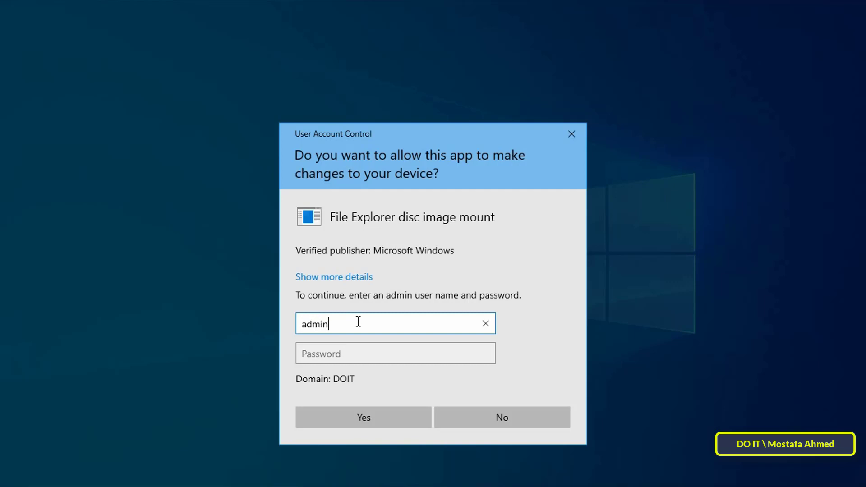
{"action": "key", "text": "Tab"}
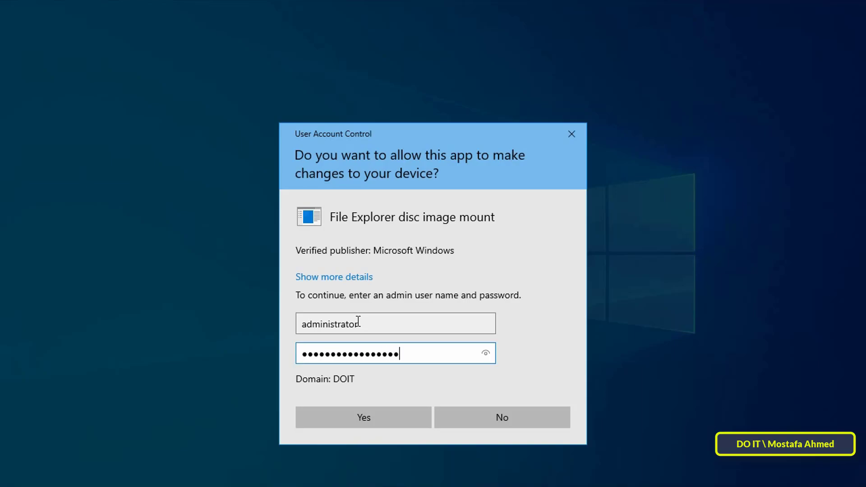
{"action": "key", "text": "Return"}
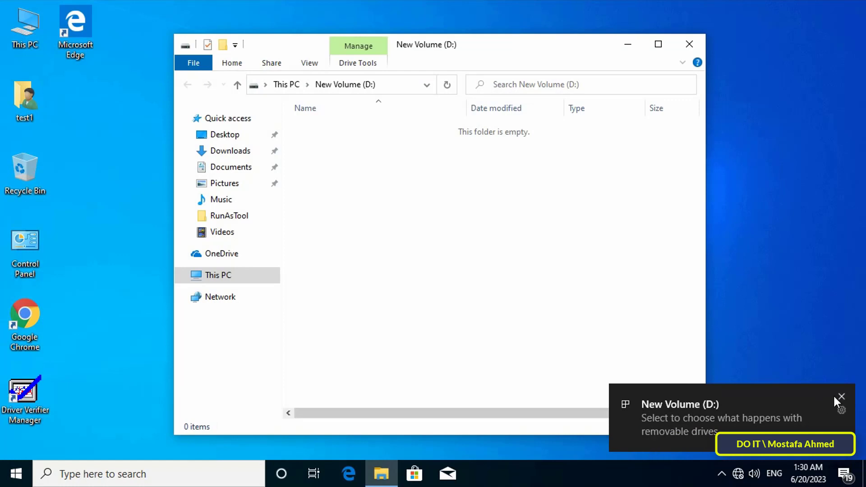
Dismiss the New Volume (D:) and (E:) notifications and close the D: window
{"action": "left_click", "coordinate": [840, 396]}
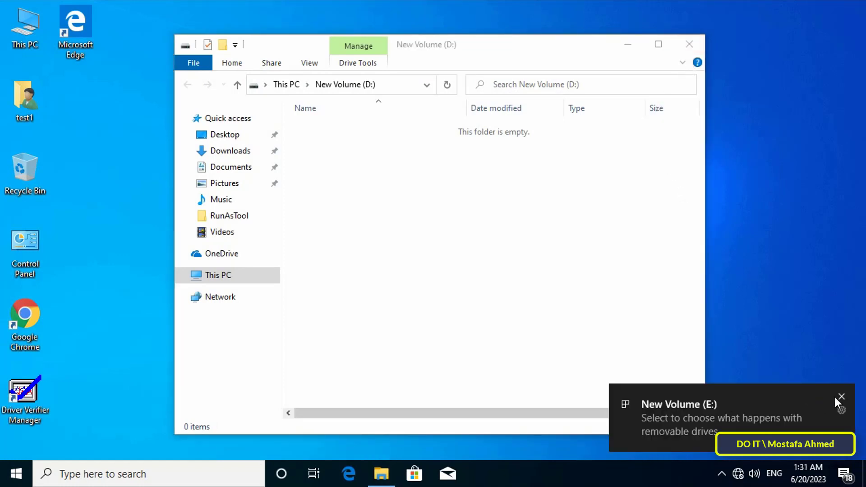
{"action": "left_click", "coordinate": [834, 396]}
{"action": "left_click", "coordinate": [687, 49]}
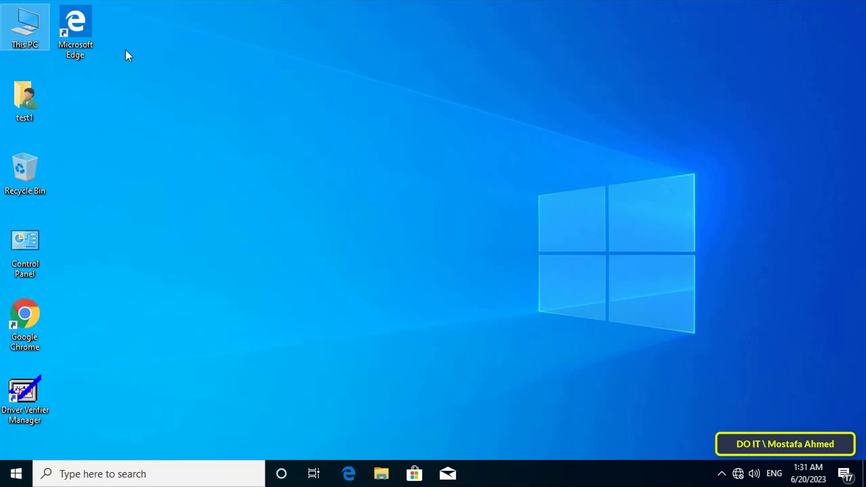
Open This PC and select New Volume (D:) 8.79 GB and New Volume (E:) 6.18 GB
{"action": "double_click", "coordinate": [29, 30]}
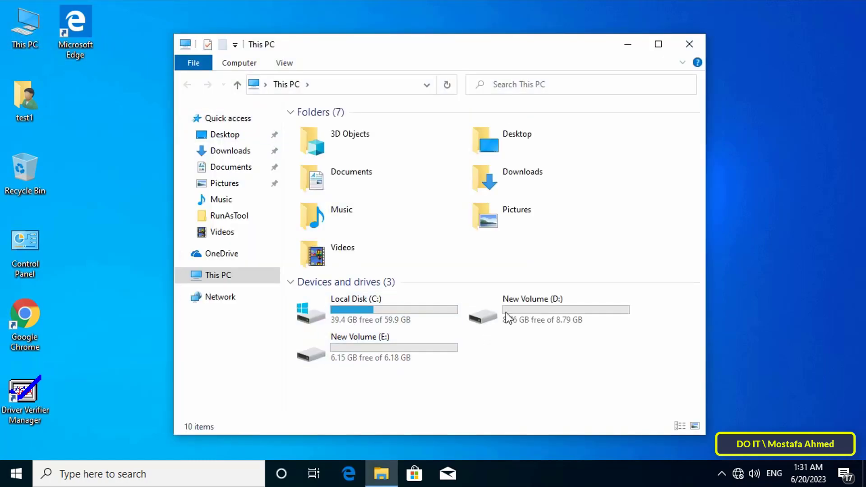
{"action": "left_click", "coordinate": [526, 313]}
{"action": "left_click", "coordinate": [414, 359]}
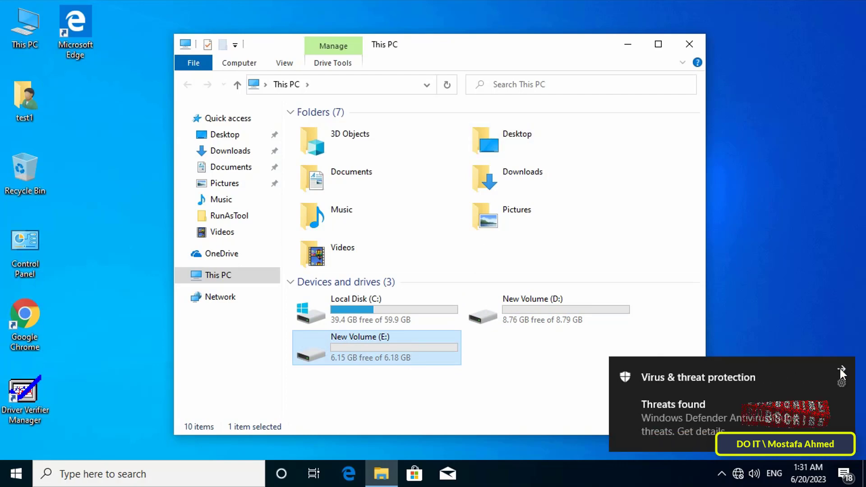
{"action": "left_click", "coordinate": [841, 369]}
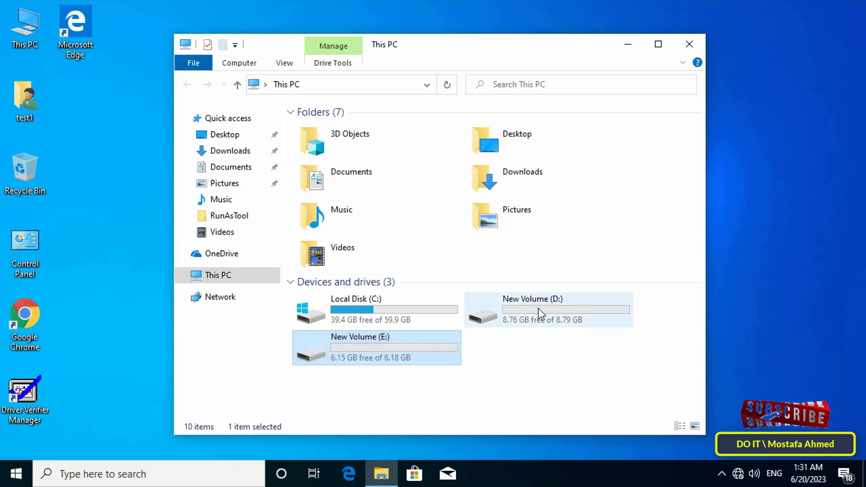
{"action": "left_click", "coordinate": [579, 321]}
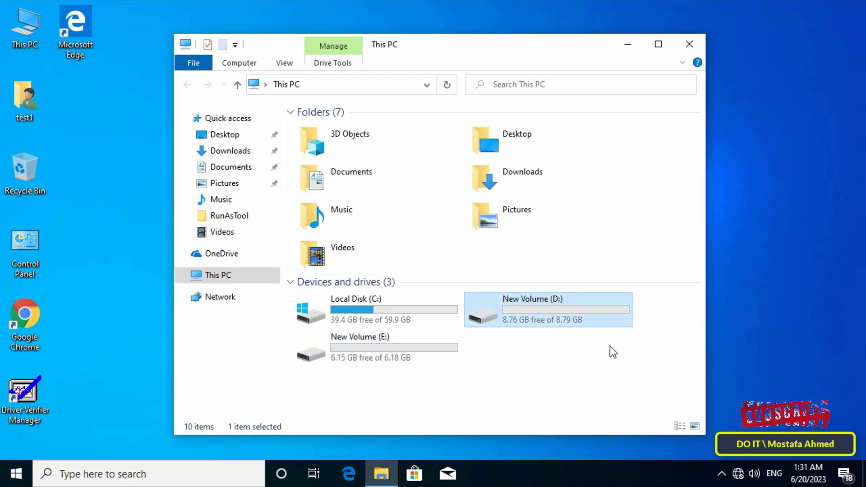